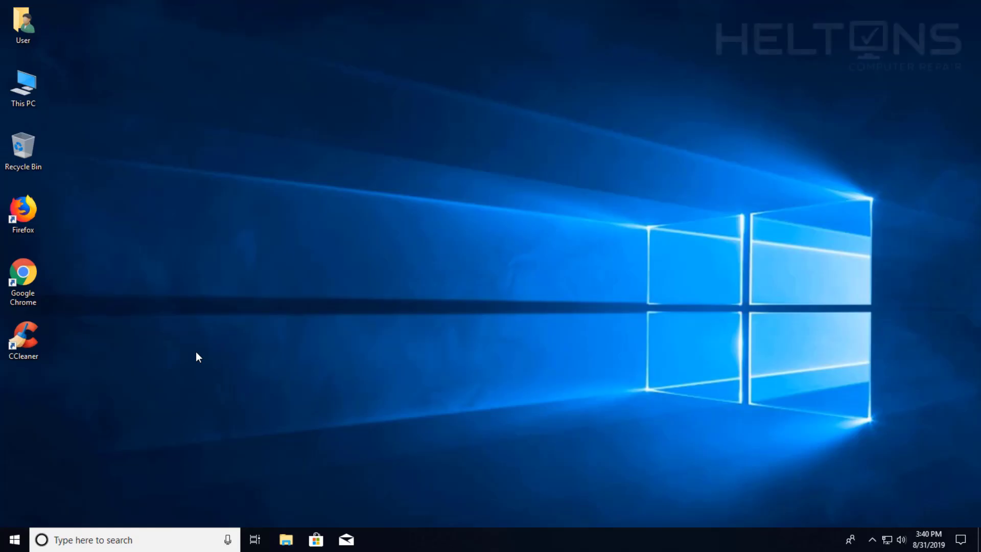
Launch CCleaner and run the Easy Clean analysis, finding 67 trackers and 277 MB of junk
{"action": "double_click", "coordinate": [31, 349]}
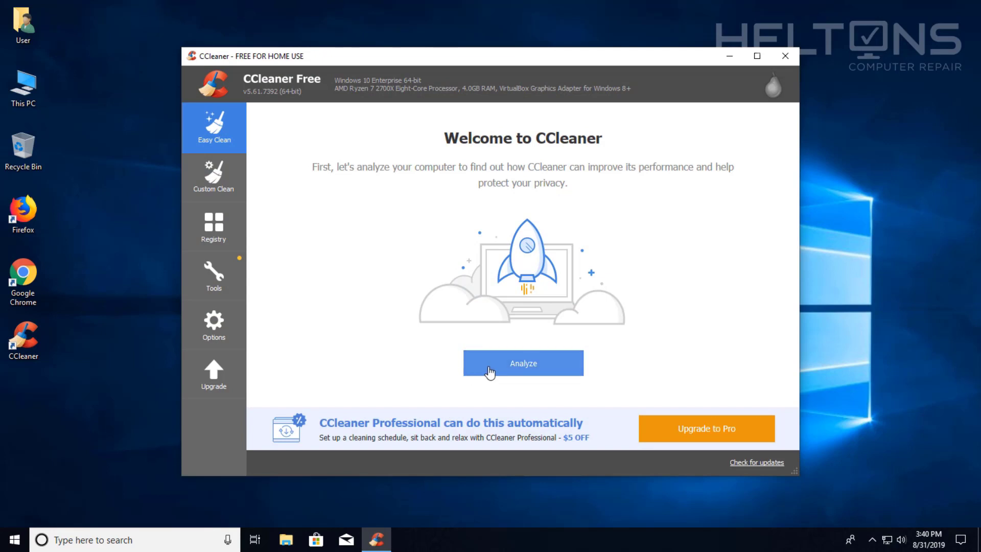
{"action": "left_click", "coordinate": [214, 186]}
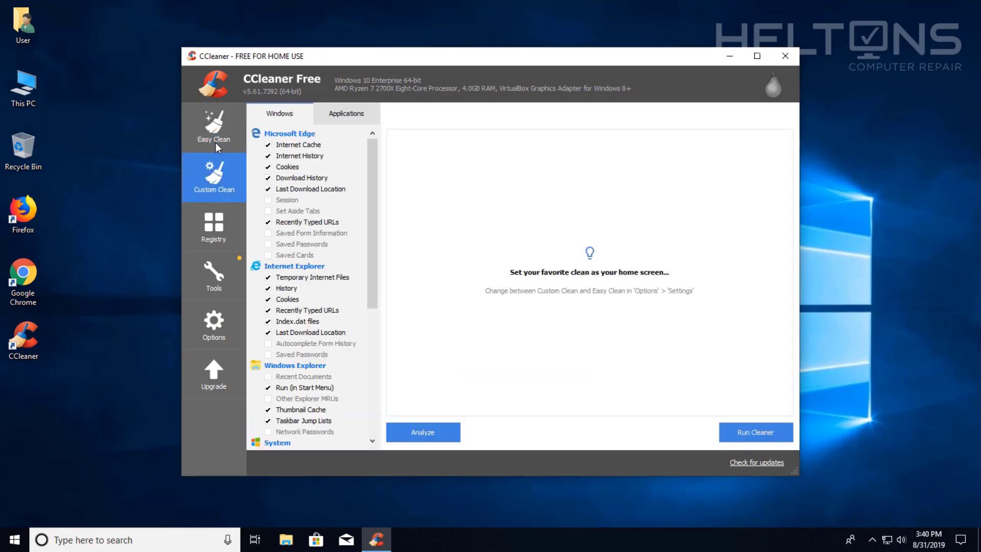
{"action": "left_click", "coordinate": [224, 131]}
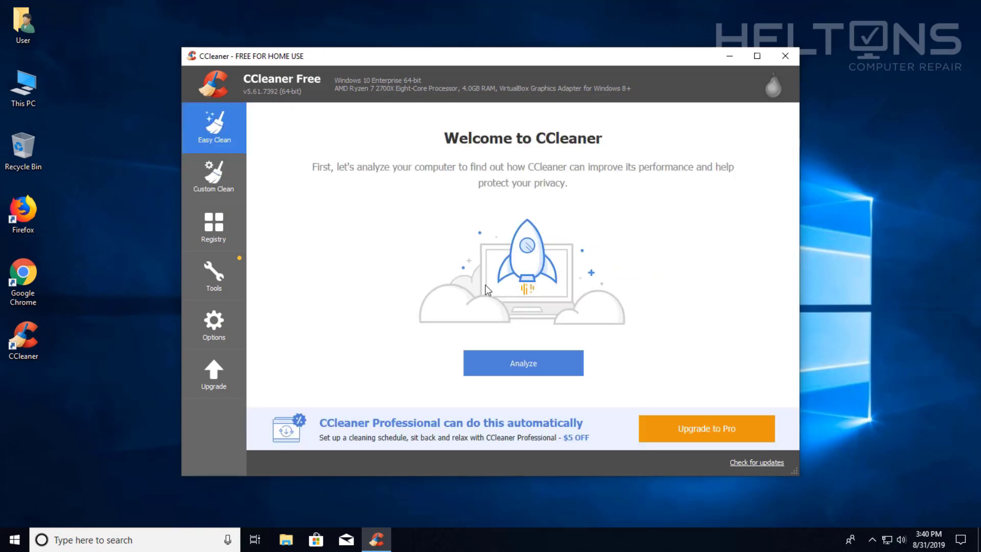
{"action": "left_click", "coordinate": [546, 364]}
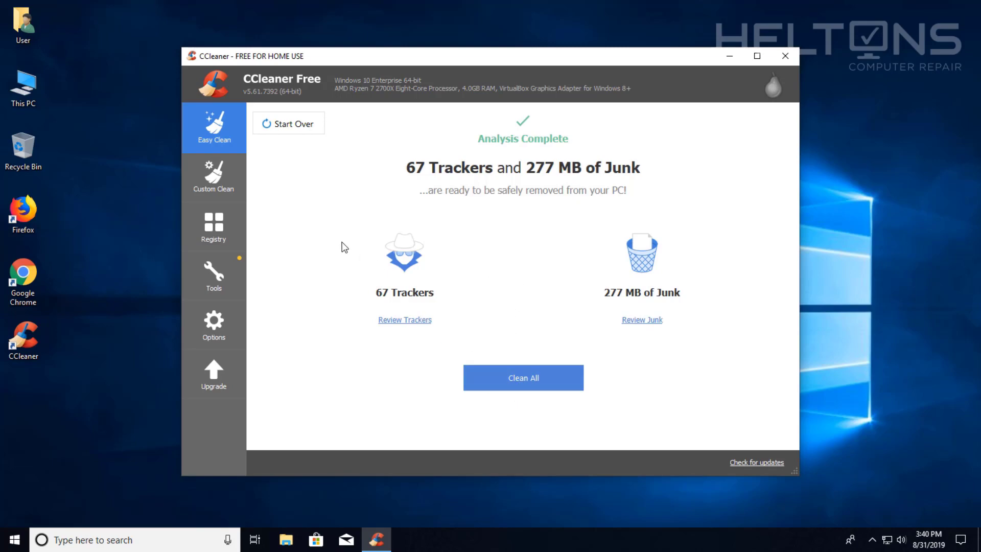
{"action": "left_click", "coordinate": [226, 190]}
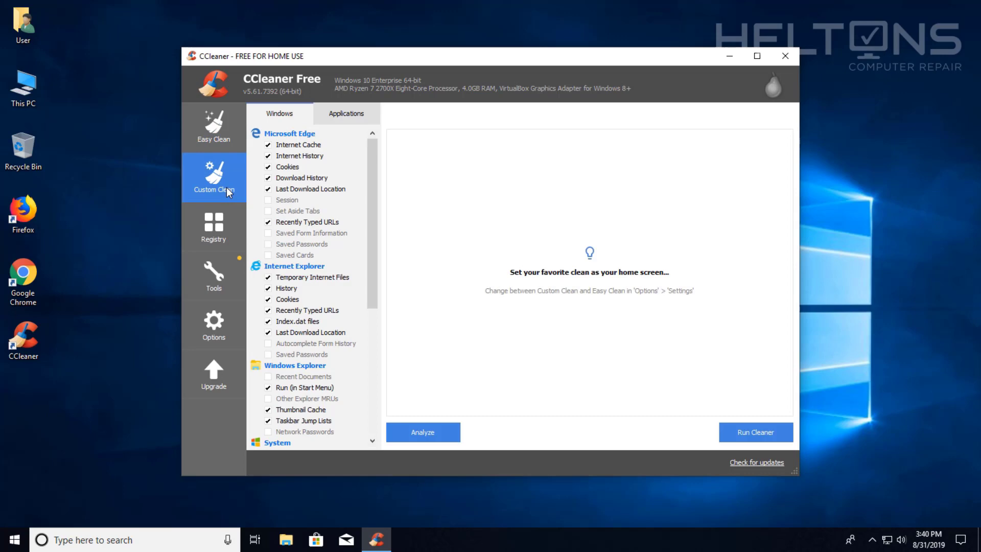
{"action": "left_click_drag", "start_coordinate": [370, 215], "coordinate": [358, 198]}
{"action": "left_click_drag", "start_coordinate": [368, 250], "coordinate": [371, 354]}
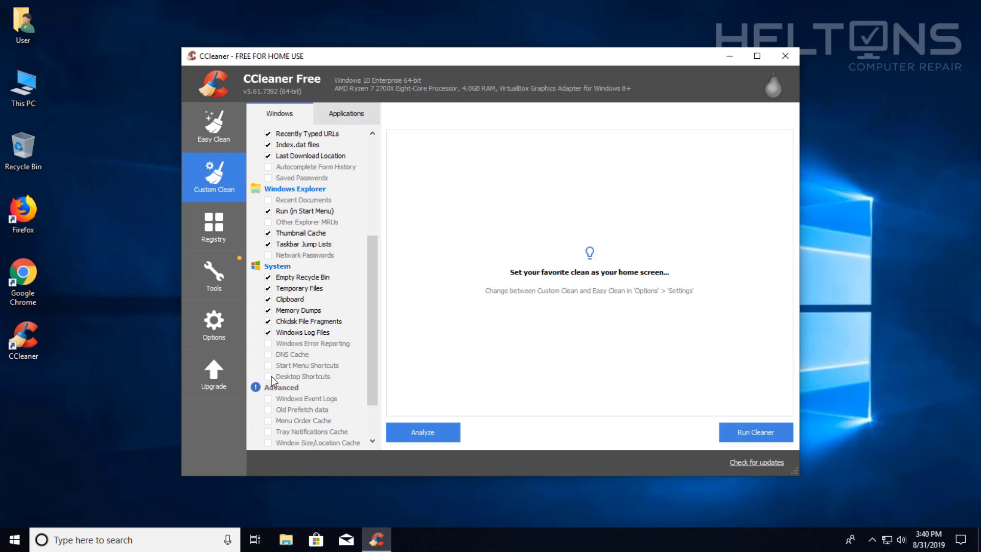
{"action": "left_click_drag", "start_coordinate": [366, 345], "coordinate": [367, 385]}
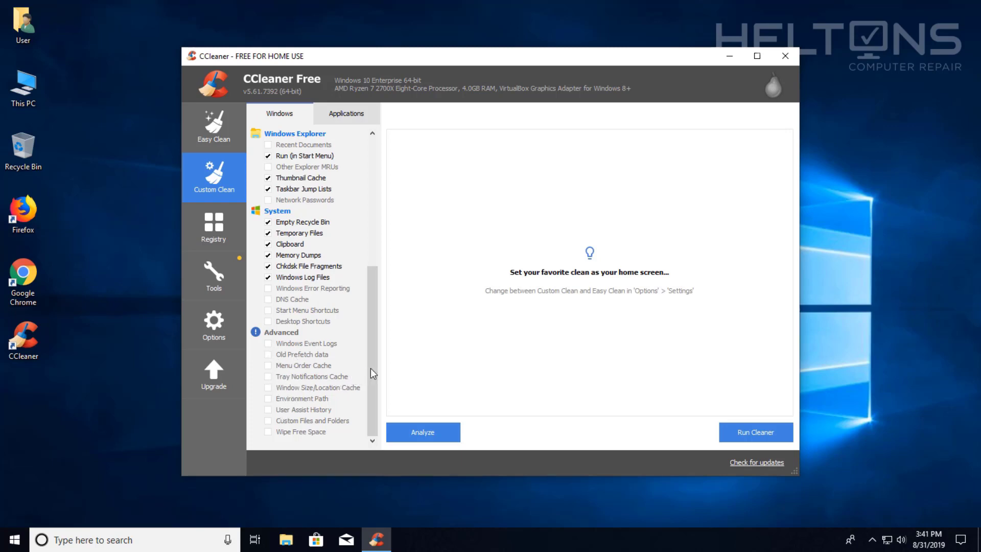
{"action": "left_click_drag", "start_coordinate": [371, 369], "coordinate": [369, 214]}
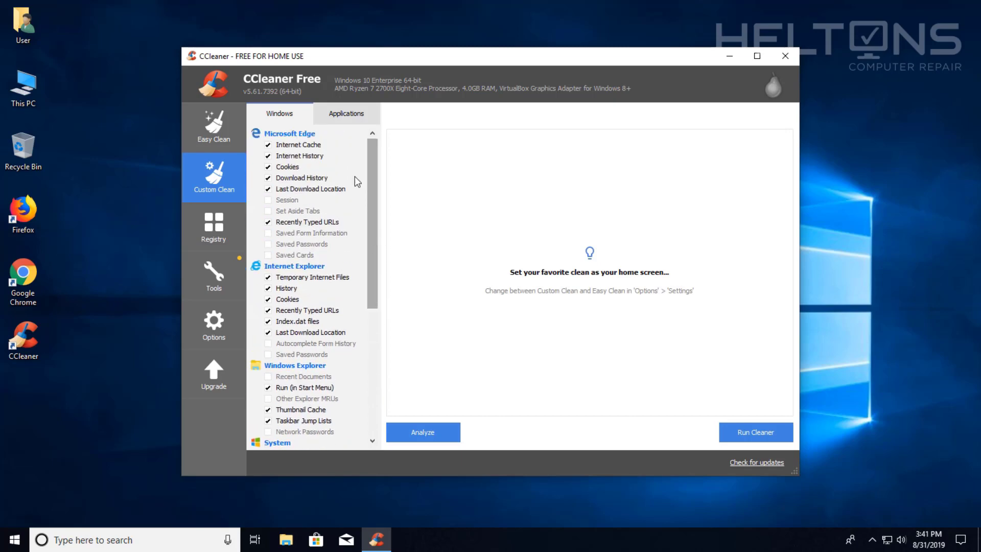
{"action": "left_click", "coordinate": [333, 113]}
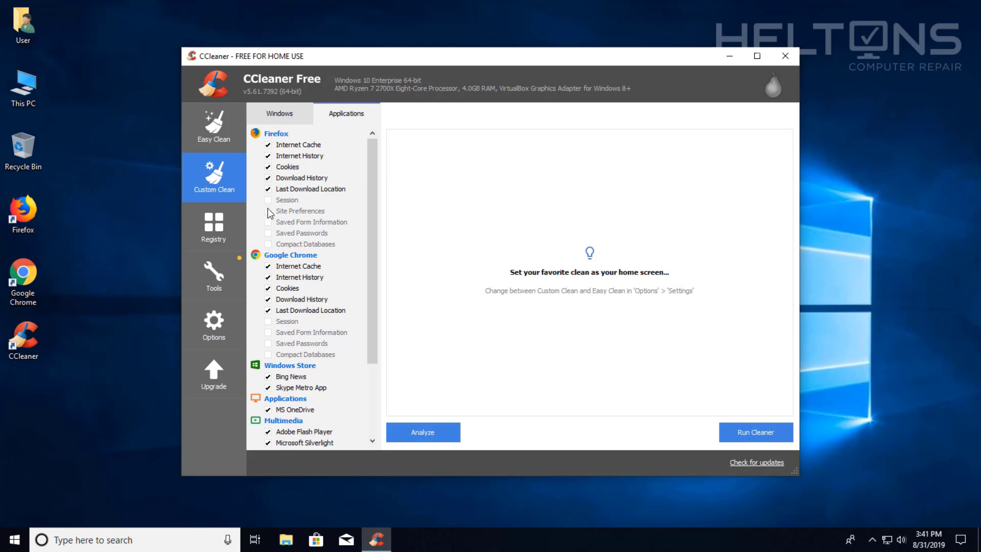
{"action": "left_click_drag", "start_coordinate": [376, 253], "coordinate": [368, 310]}
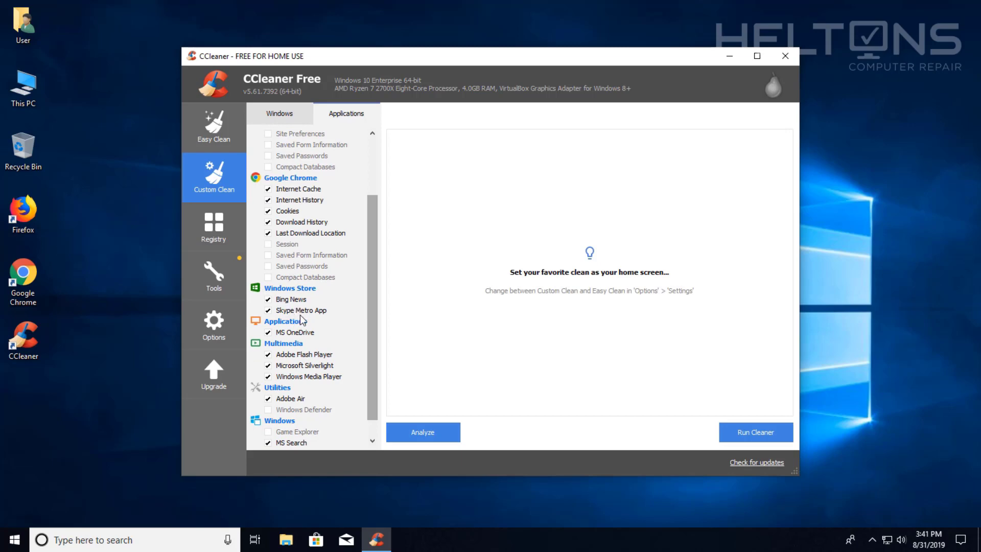
{"action": "left_click_drag", "start_coordinate": [373, 327], "coordinate": [372, 363]}
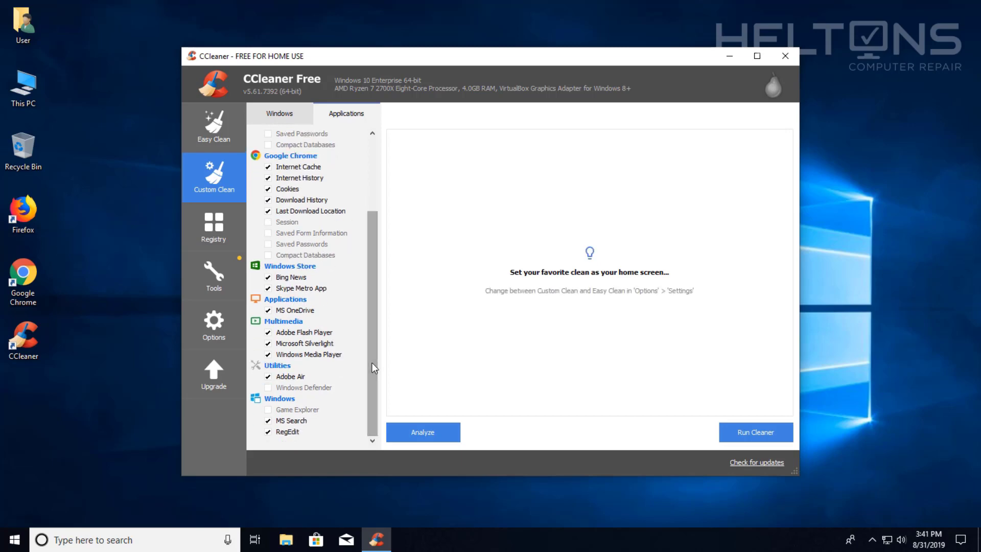
{"action": "left_click_drag", "start_coordinate": [373, 401], "coordinate": [278, 239]}
{"action": "left_click", "coordinate": [280, 117]}
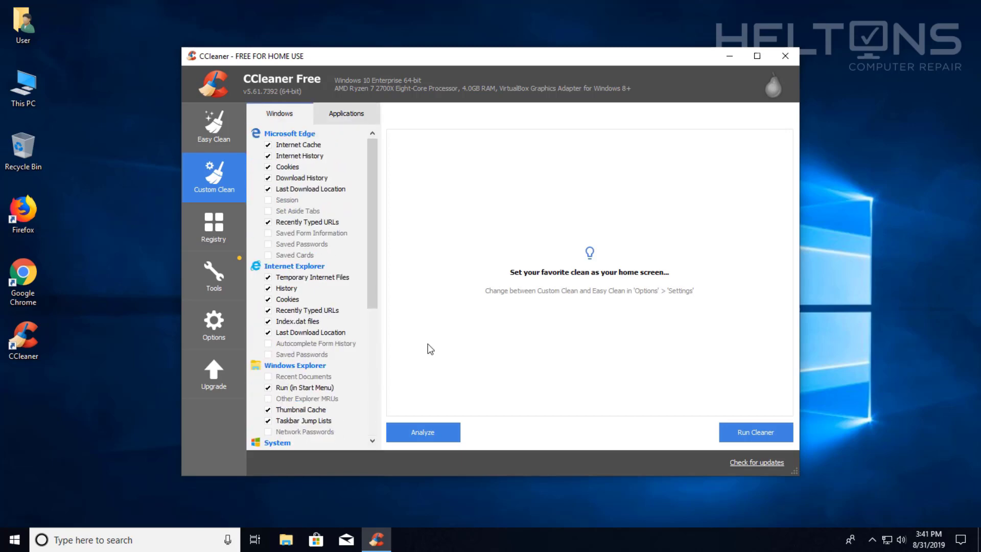
Analyze the Custom Clean selection of browser caches, cookies, temporary and log files
{"action": "left_click", "coordinate": [224, 142]}
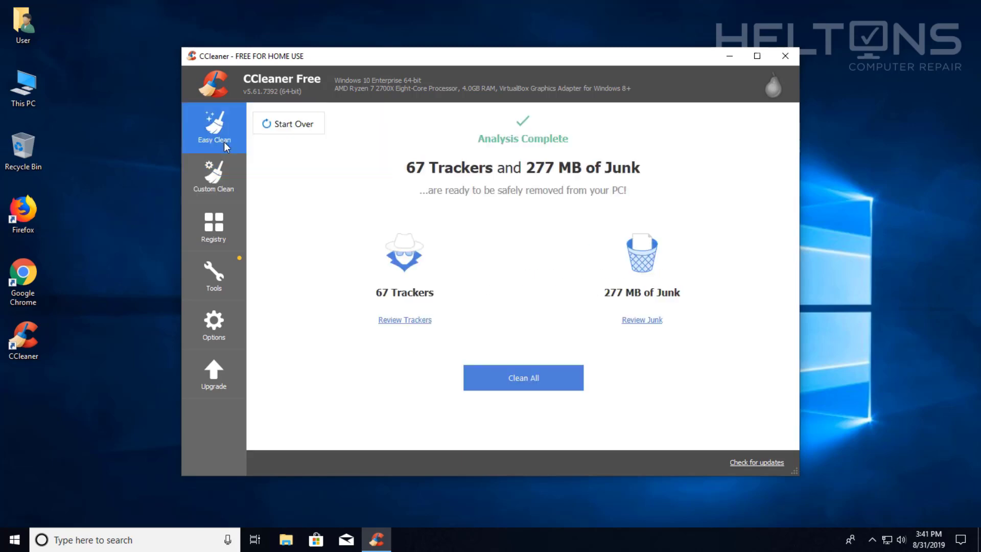
{"action": "left_click", "coordinate": [223, 195]}
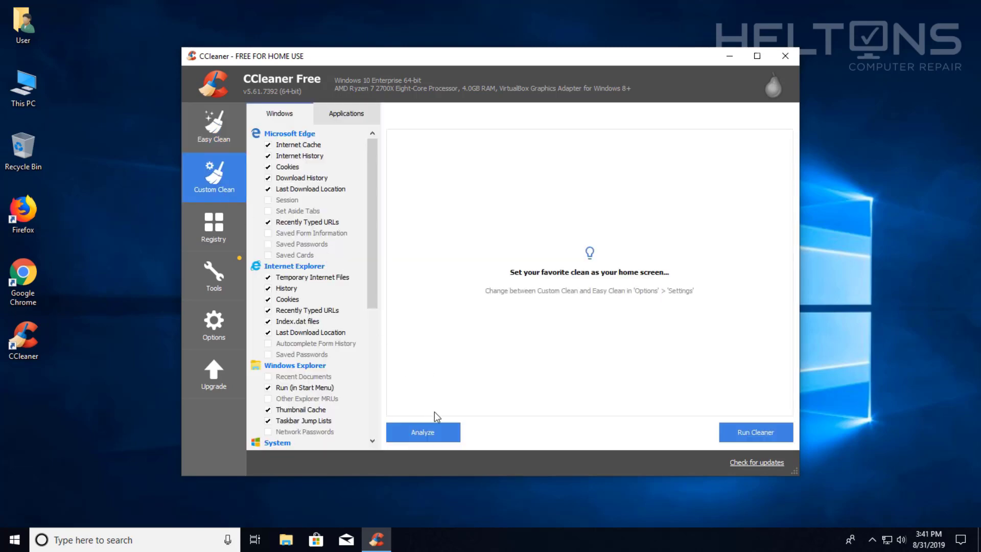
{"action": "left_click", "coordinate": [440, 431]}
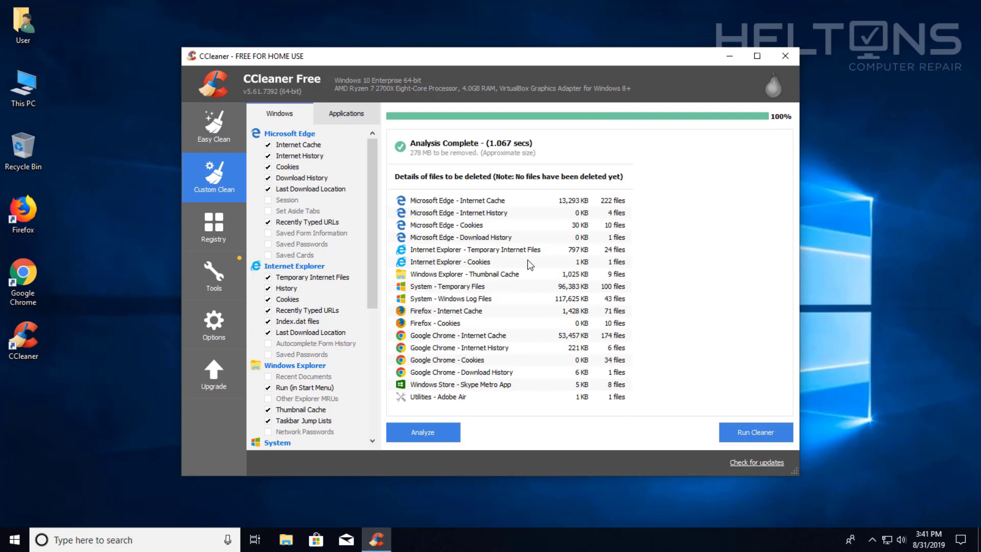
{"action": "left_click", "coordinate": [361, 114]}
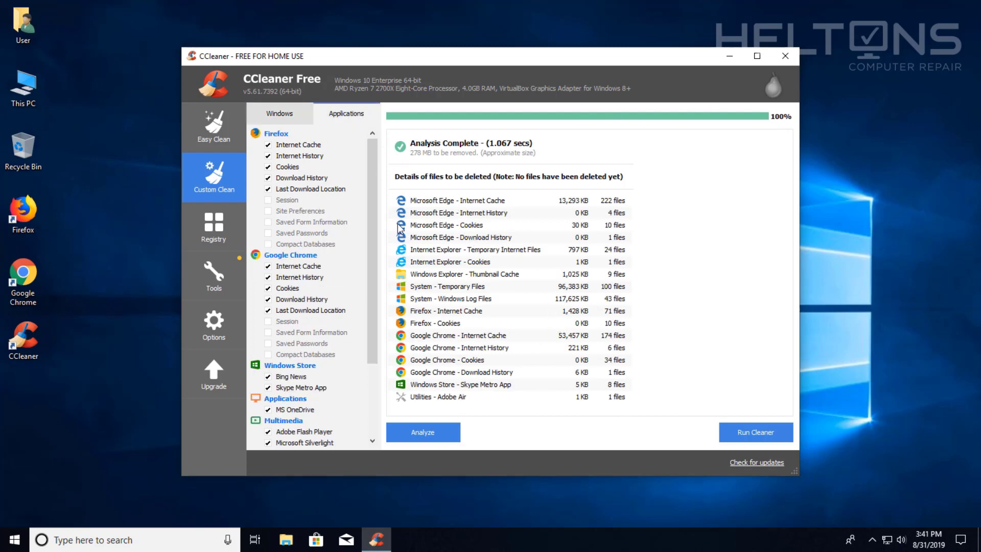
{"action": "left_click", "coordinate": [438, 435]}
Run the cleaner and confirm the deletion, removing 281 MB of files
{"action": "left_click", "coordinate": [747, 432]}
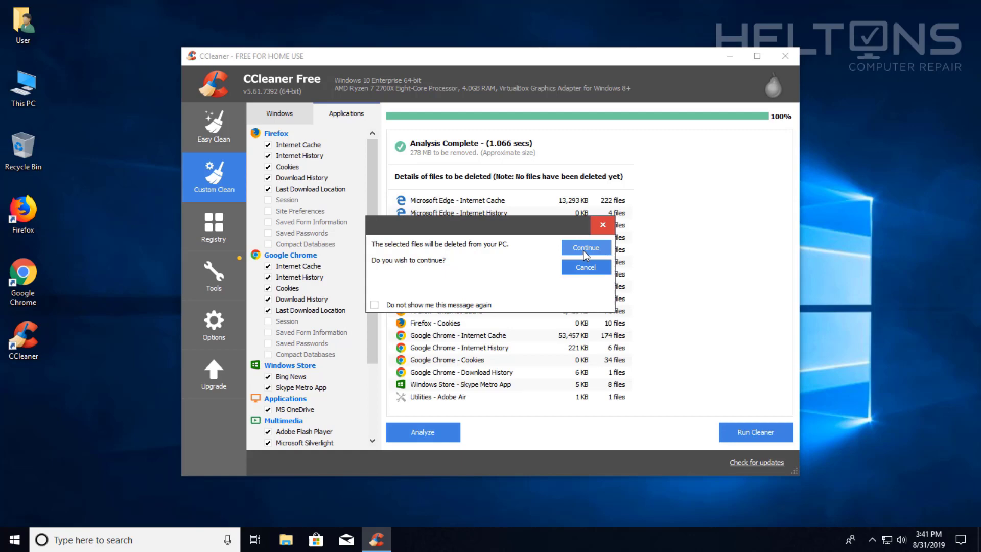
{"action": "left_click", "coordinate": [586, 248]}
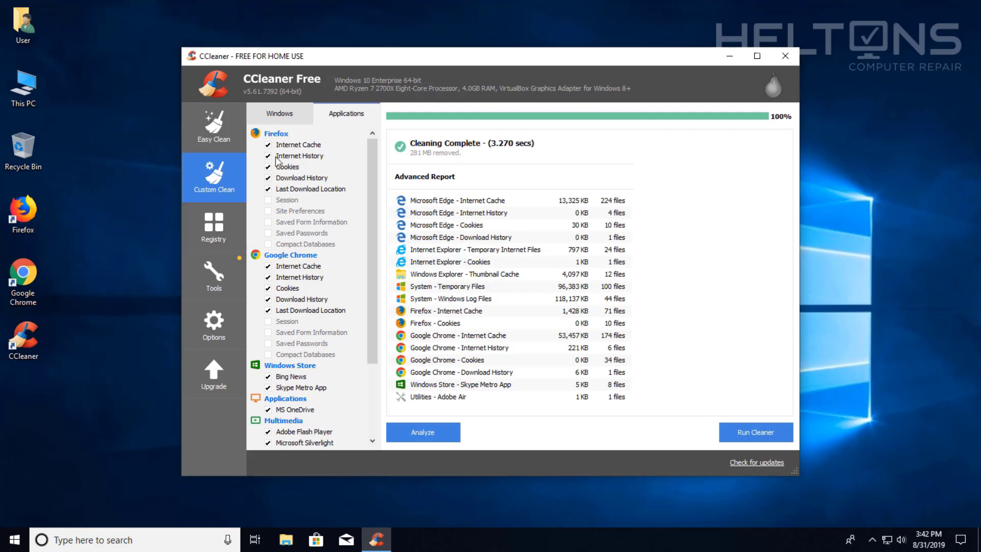
{"action": "left_click", "coordinate": [276, 120]}
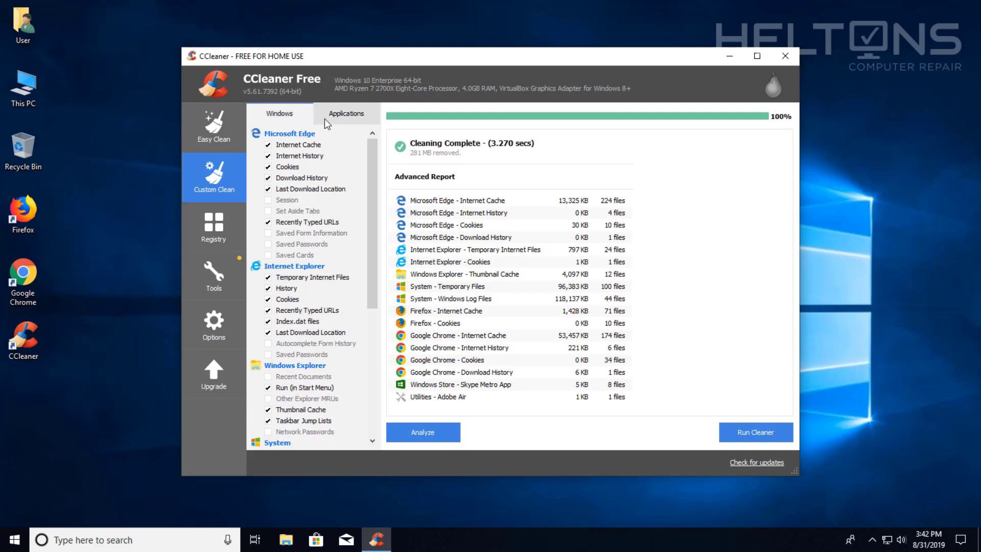
Scan the registry with the Registry cleaner, finding 76 issues
{"action": "left_click", "coordinate": [228, 221]}
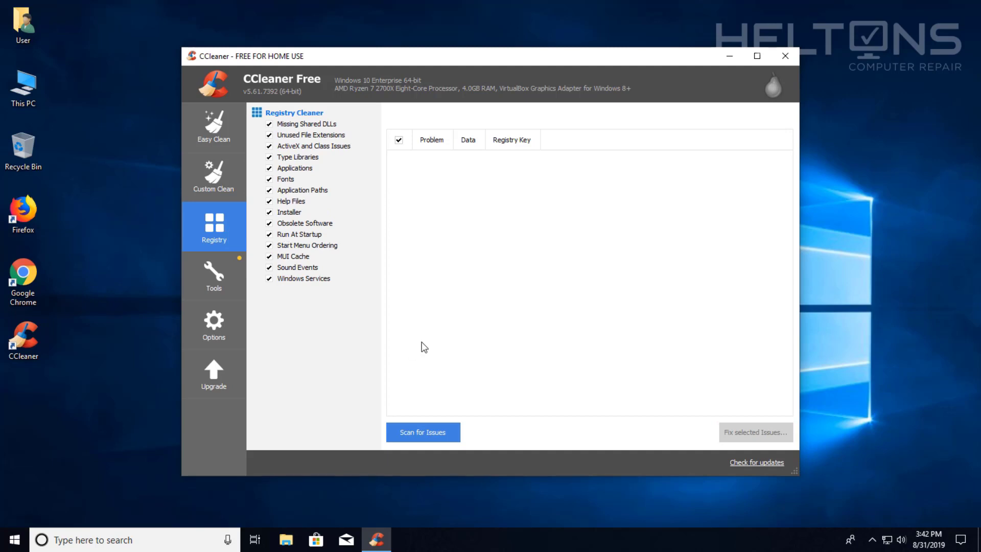
{"action": "left_click", "coordinate": [428, 432]}
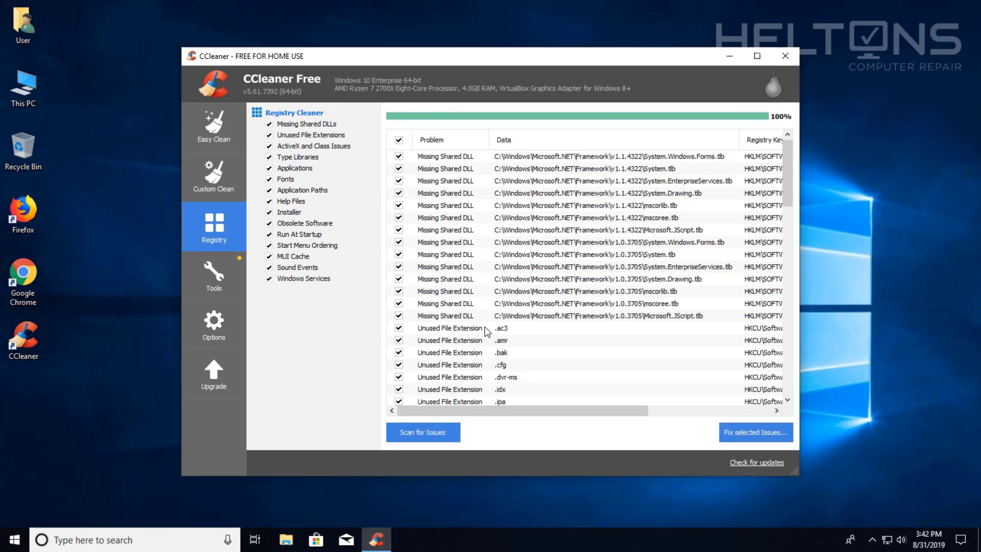
{"action": "mouse_move", "coordinate": [790, 177]}
{"action": "left_mouse_down"}
{"action": "mouse_move", "coordinate": [791, 371]}
{"action": "mouse_move", "coordinate": [779, 165]}
{"action": "left_mouse_up"}
Save a .reg backup of the registry and fix all 76 selected issues
{"action": "left_click", "coordinate": [732, 434]}
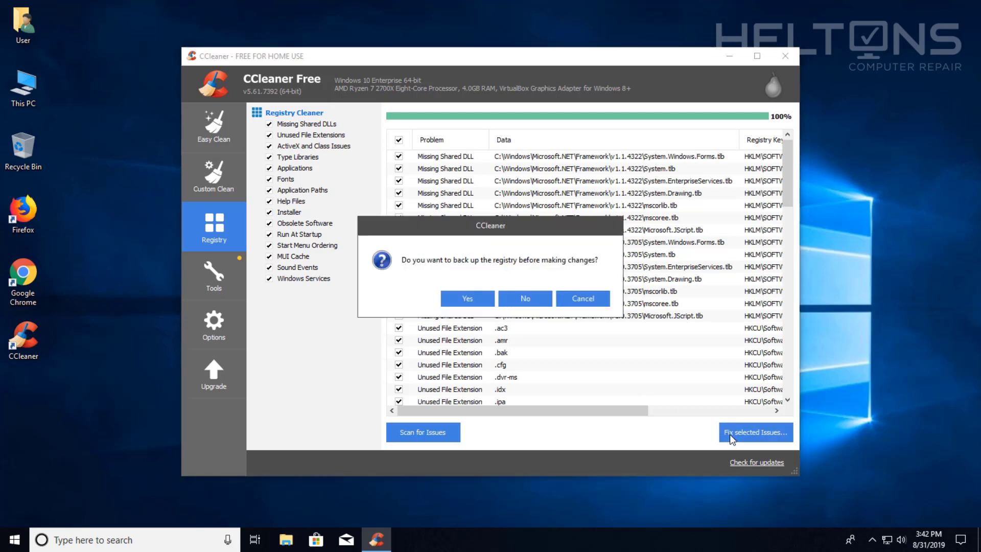
{"action": "left_click", "coordinate": [473, 301]}
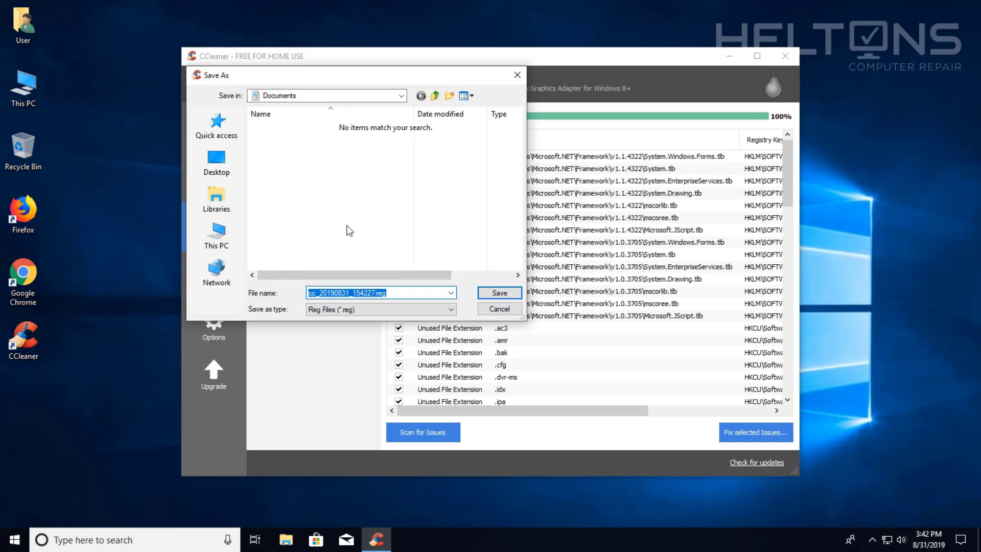
{"action": "left_click", "coordinate": [494, 296]}
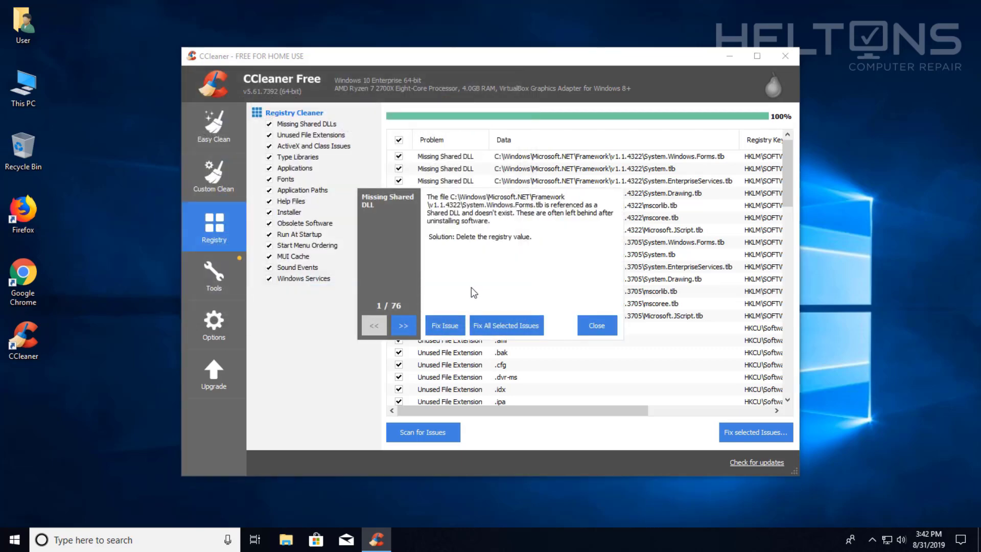
{"action": "left_click", "coordinate": [408, 327]}
{"action": "left_click", "coordinate": [409, 327]}
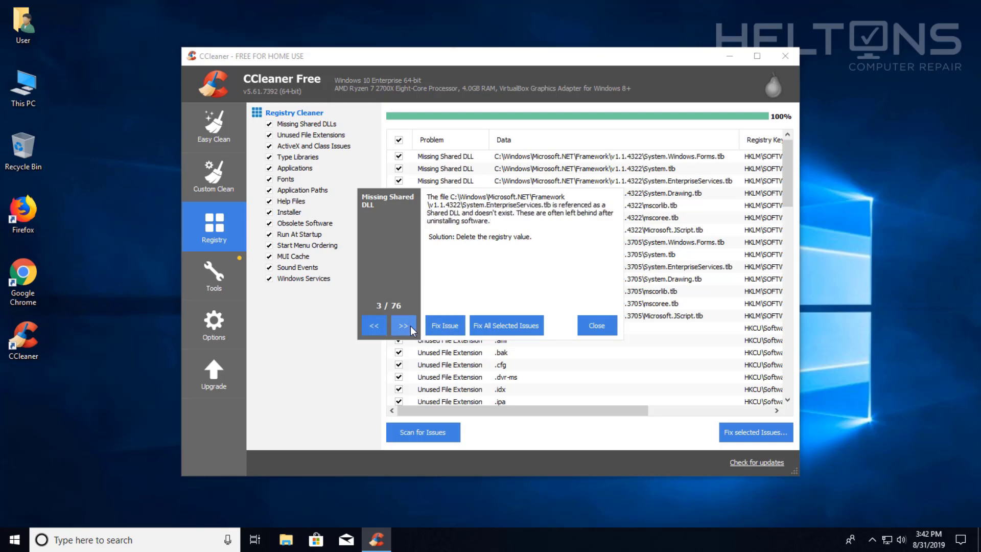
{"action": "left_click", "coordinate": [409, 327]}
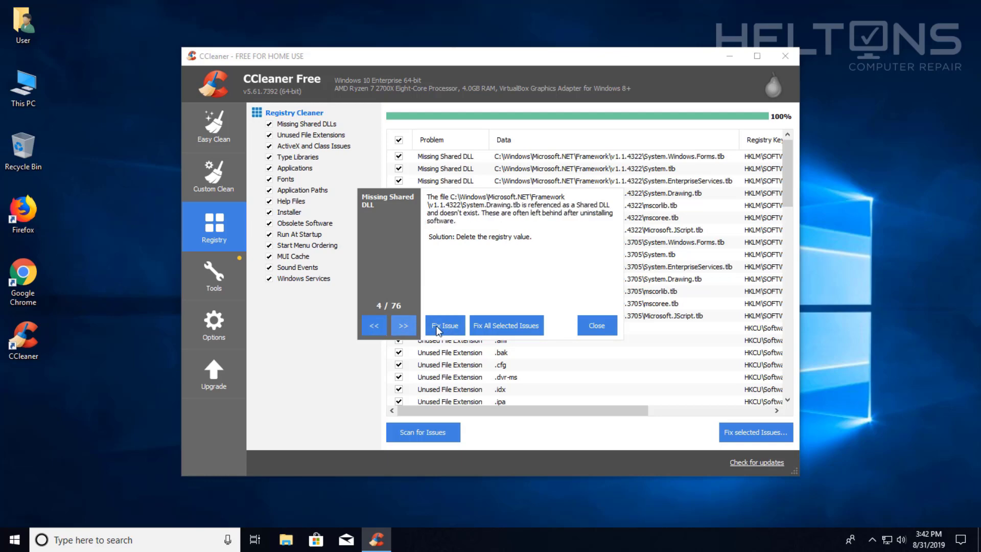
{"action": "left_click", "coordinate": [503, 326]}
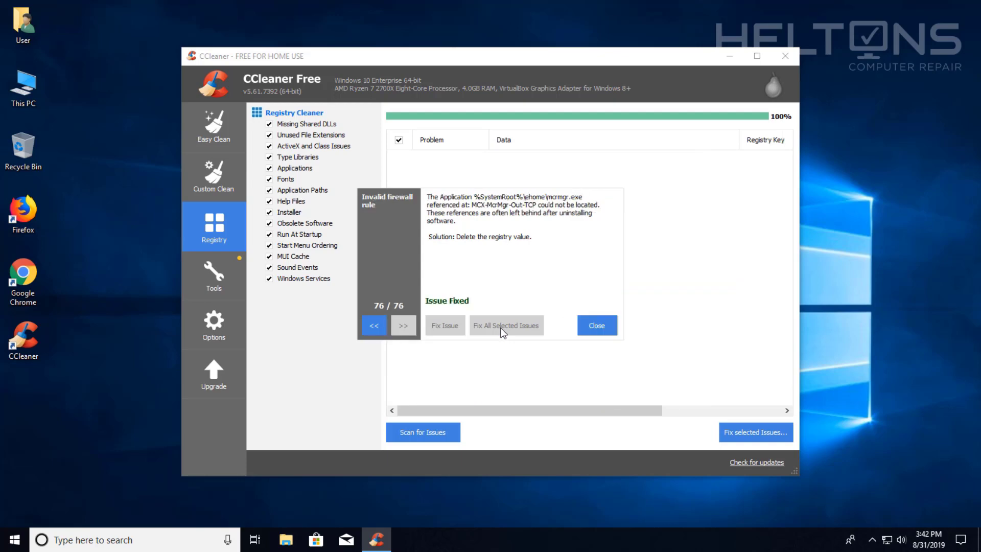
{"action": "left_click", "coordinate": [594, 326]}
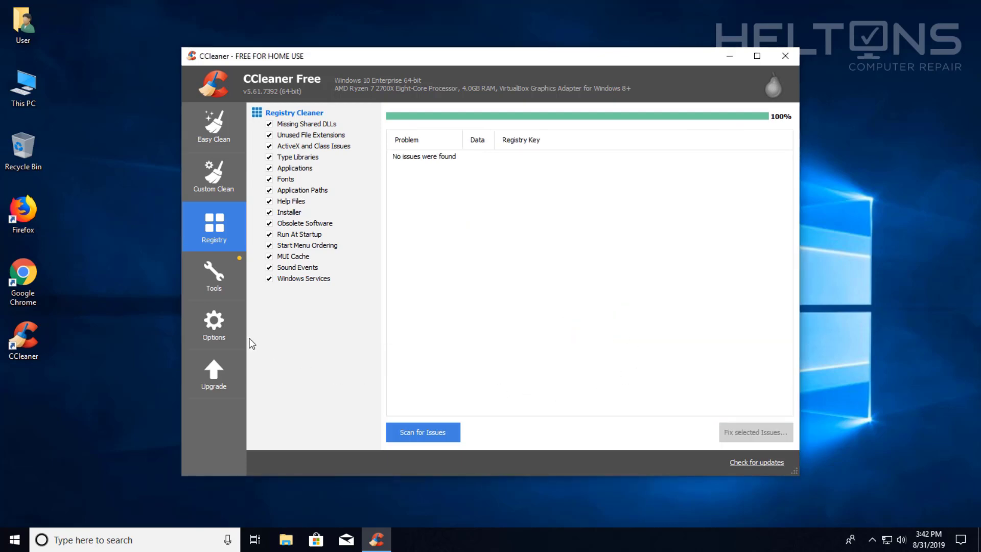
Browse the installed programs list in the Tools Uninstall page
{"action": "left_click", "coordinate": [220, 290]}
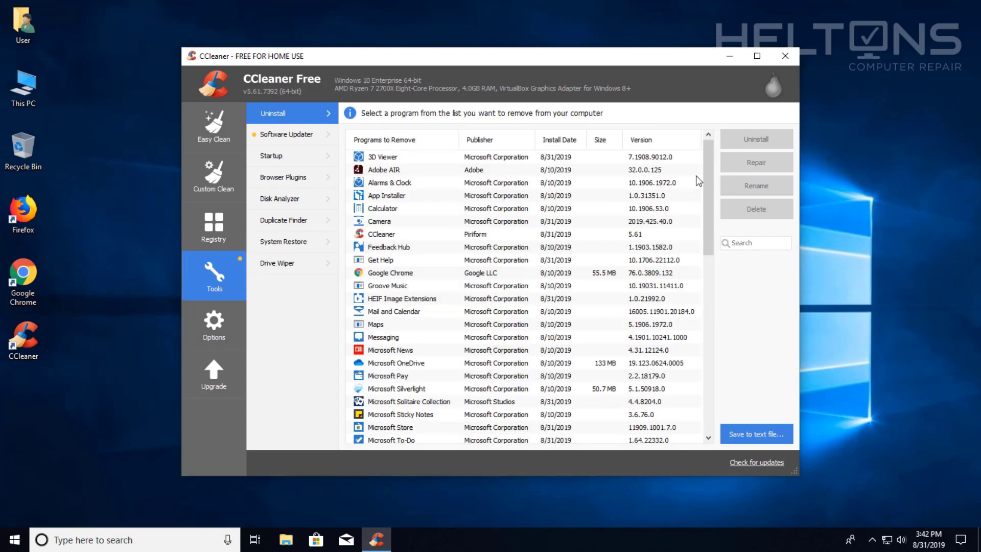
{"action": "mouse_move", "coordinate": [711, 185]}
{"action": "left_mouse_down"}
{"action": "mouse_move", "coordinate": [697, 365]}
{"action": "mouse_move", "coordinate": [687, 273]}
{"action": "left_mouse_up"}
{"action": "scroll", "coordinate": [696, 249], "scroll_direction": "up", "scroll_amount": 5}
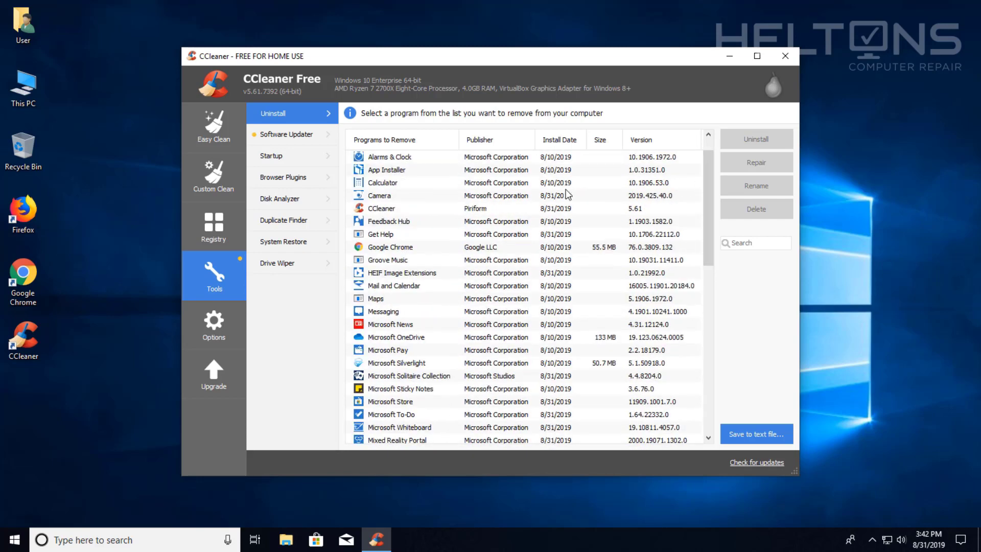
{"action": "left_click", "coordinate": [423, 222]}
{"action": "scroll", "coordinate": [460, 258], "scroll_direction": "down", "scroll_amount": 5}
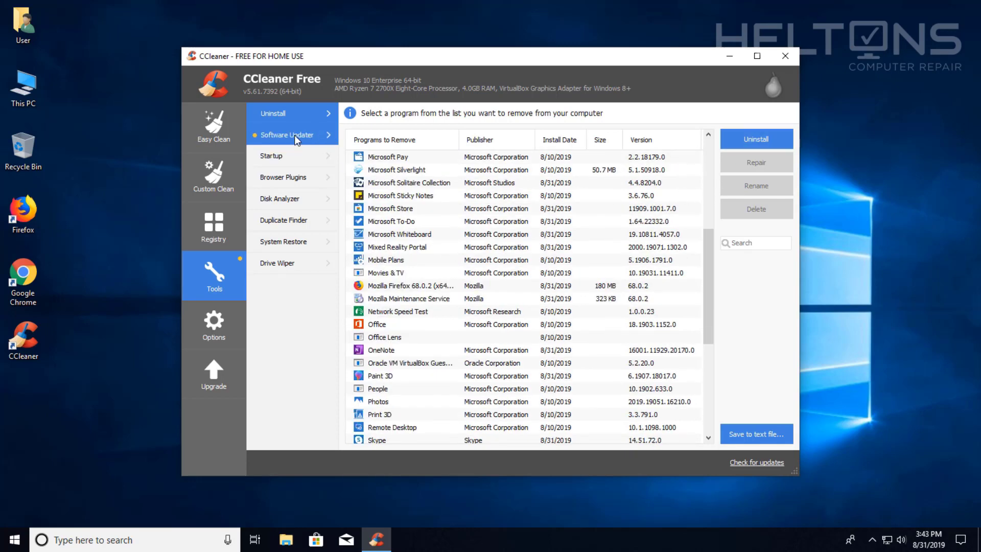
Check both Software Updater tabs, confirming every application is up to date
{"action": "left_click", "coordinate": [310, 141]}
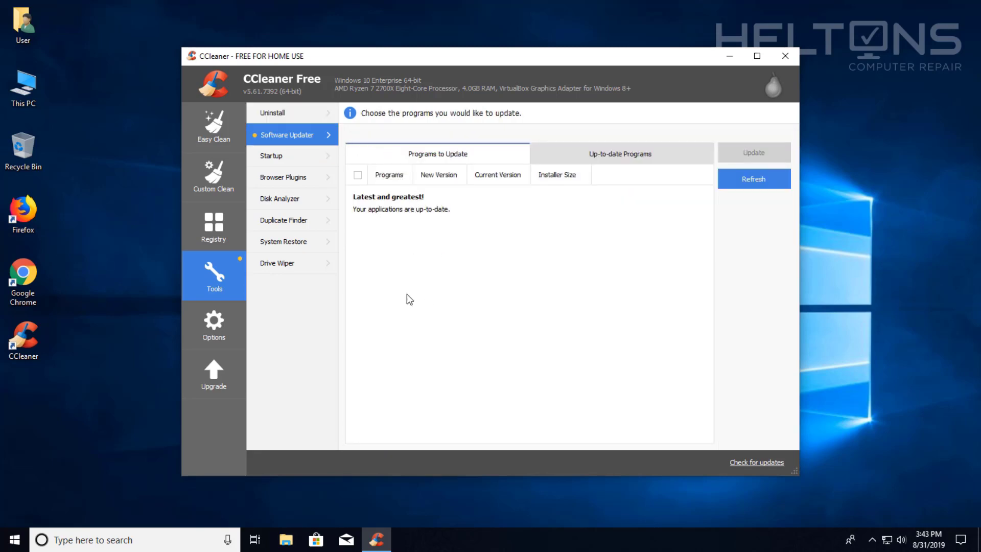
{"action": "left_click", "coordinate": [567, 158]}
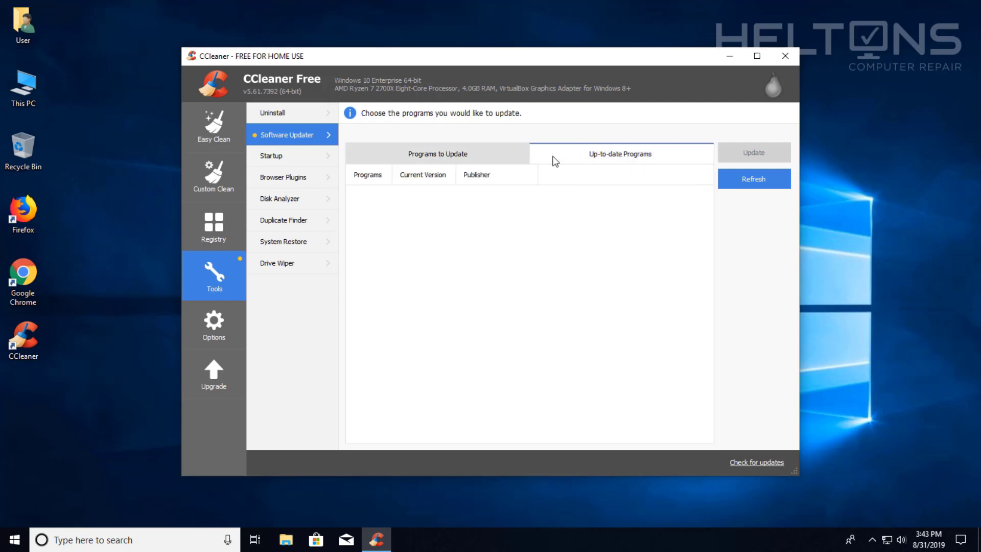
{"action": "left_click", "coordinate": [480, 159]}
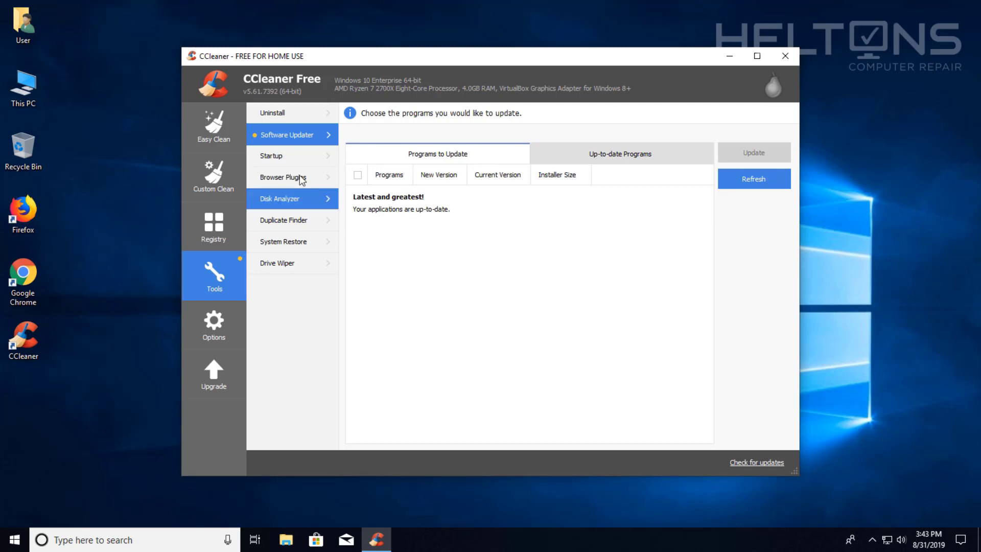
Disable the OneDrive entry in the Startup programs list
{"action": "left_click", "coordinate": [286, 159]}
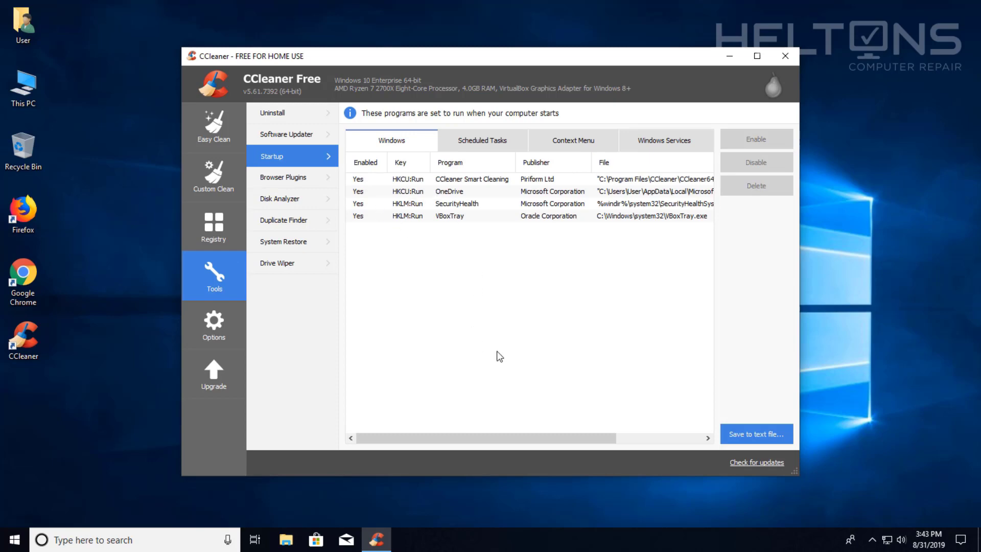
{"action": "left_click_drag", "start_coordinate": [541, 438], "coordinate": [471, 425]}
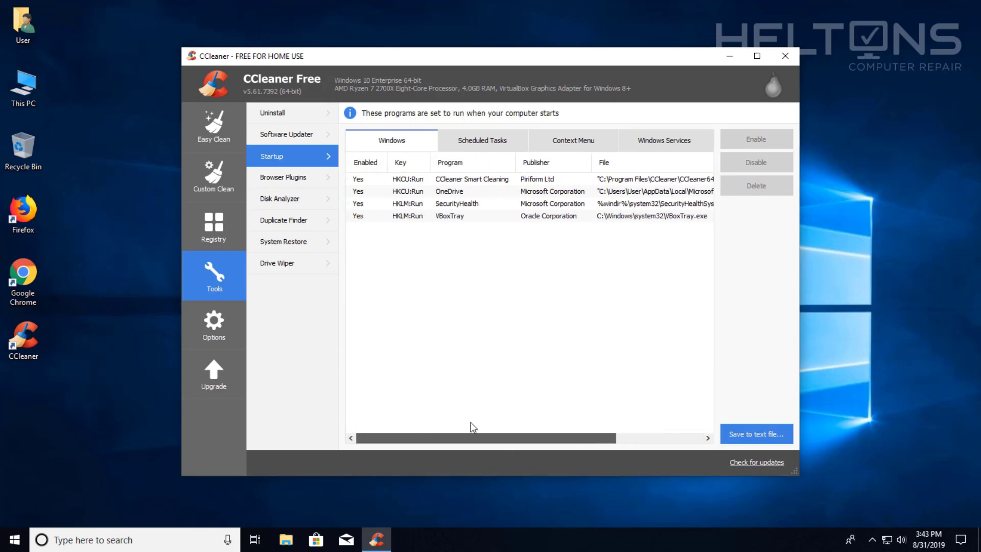
{"action": "left_click", "coordinate": [416, 194]}
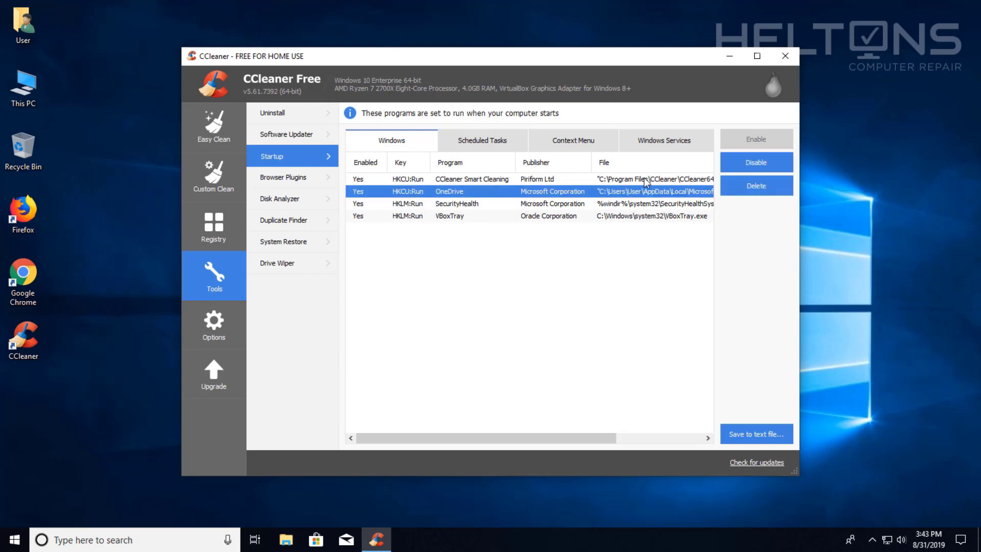
{"action": "left_click", "coordinate": [741, 164]}
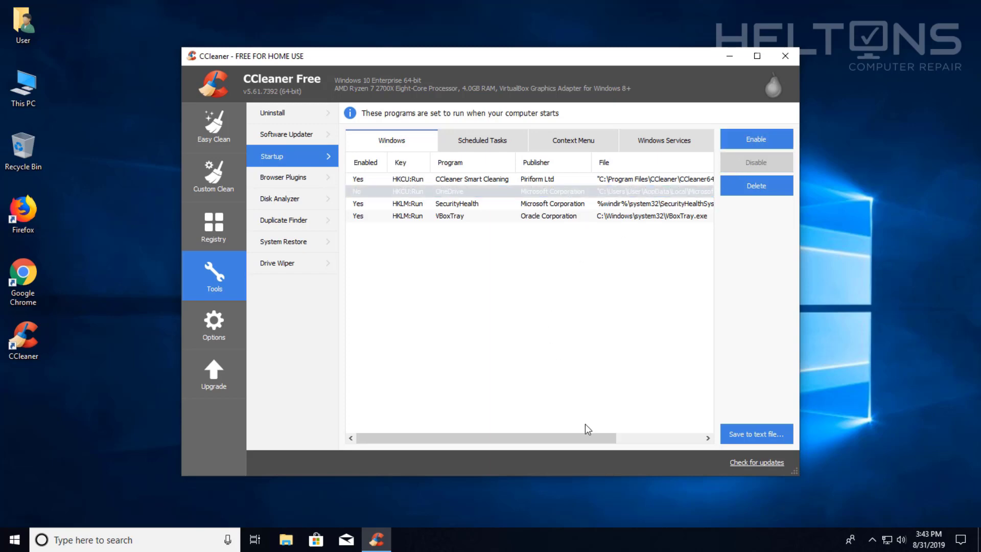
Disable the SecurityHealth and CCleaner Smart Cleaning startup entries
{"action": "left_click_drag", "start_coordinate": [583, 433], "coordinate": [640, 427]}
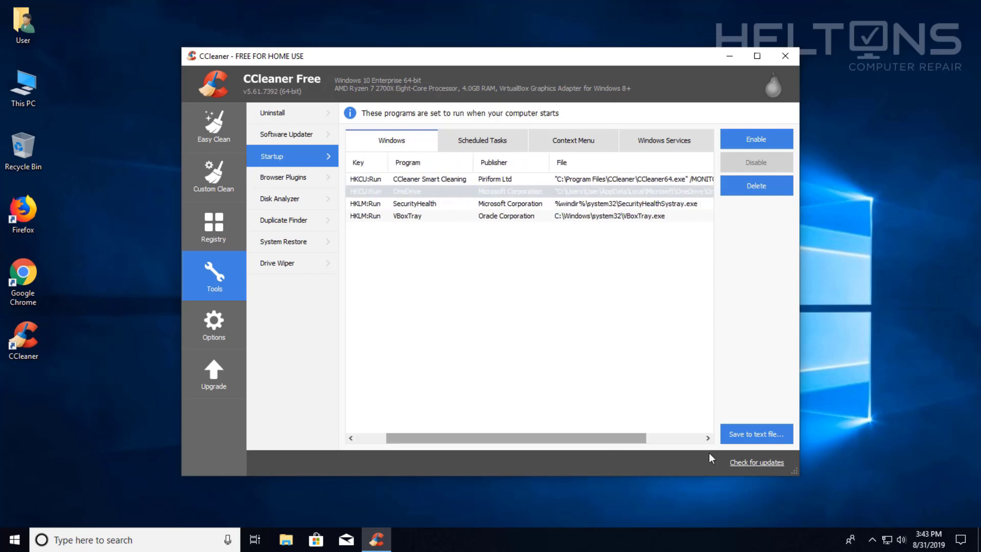
{"action": "left_click", "coordinate": [874, 540]}
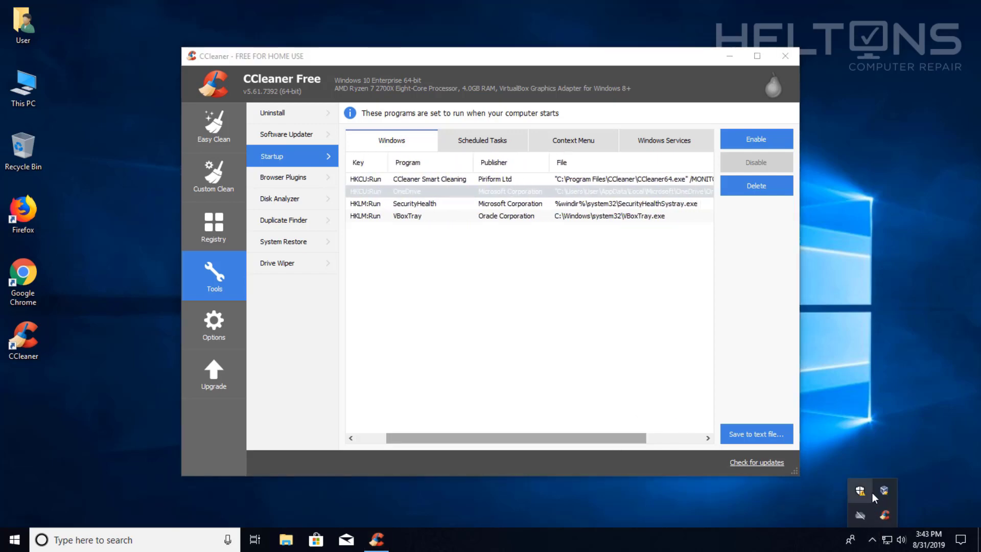
{"action": "left_click", "coordinate": [482, 204]}
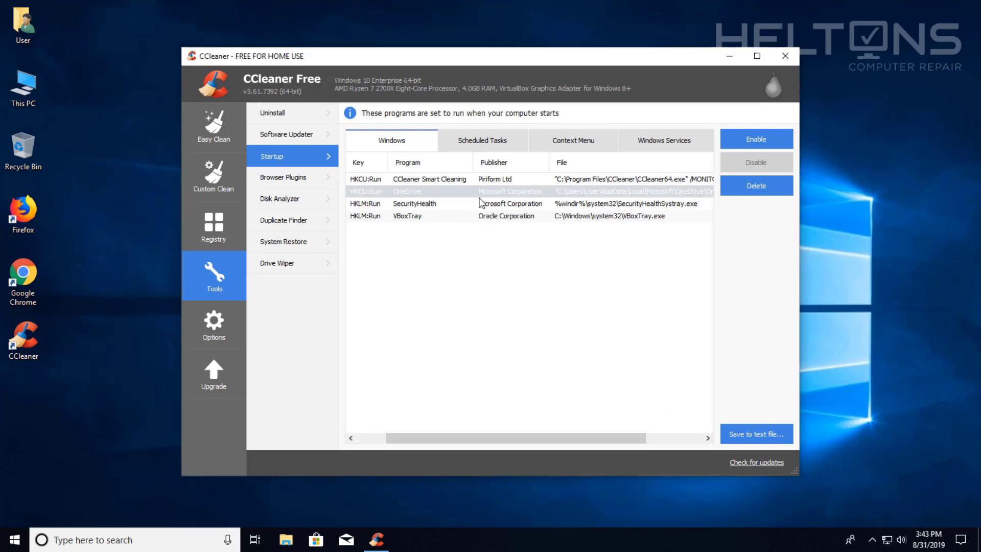
{"action": "left_click", "coordinate": [745, 163]}
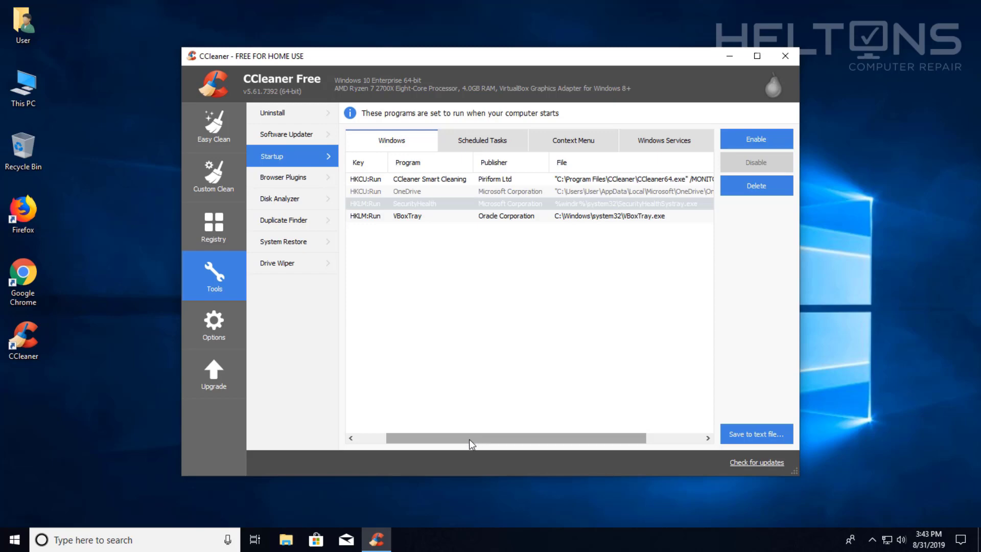
{"action": "left_click_drag", "start_coordinate": [469, 440], "coordinate": [422, 441]}
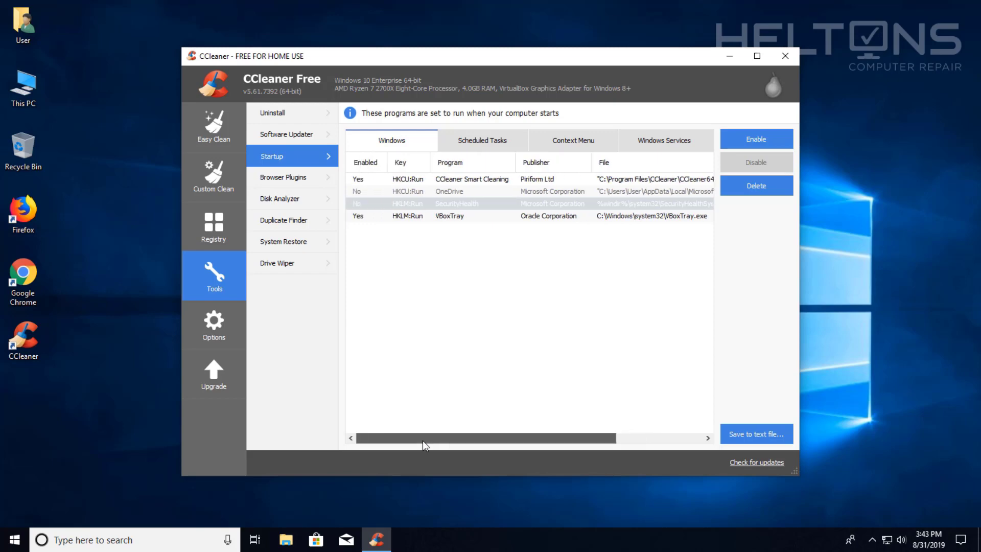
{"action": "left_click", "coordinate": [431, 179]}
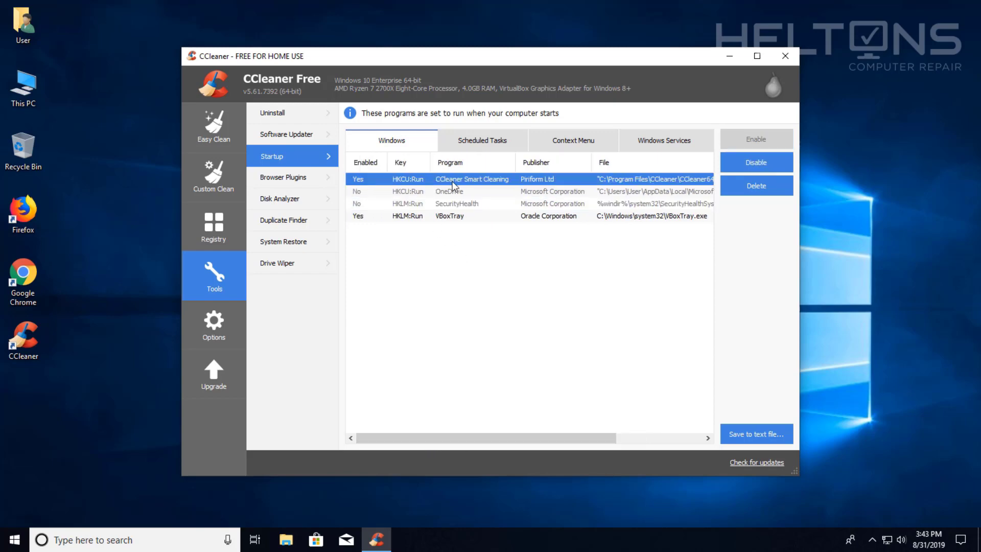
{"action": "left_click", "coordinate": [738, 164]}
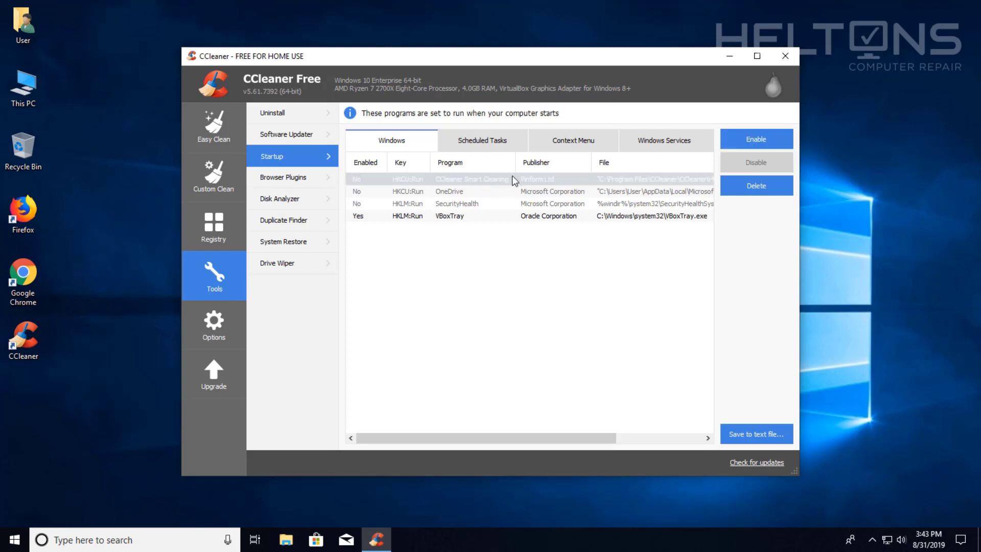
Disable the OneDrive Standalone Update task under Scheduled Tasks
{"action": "left_click", "coordinate": [466, 142]}
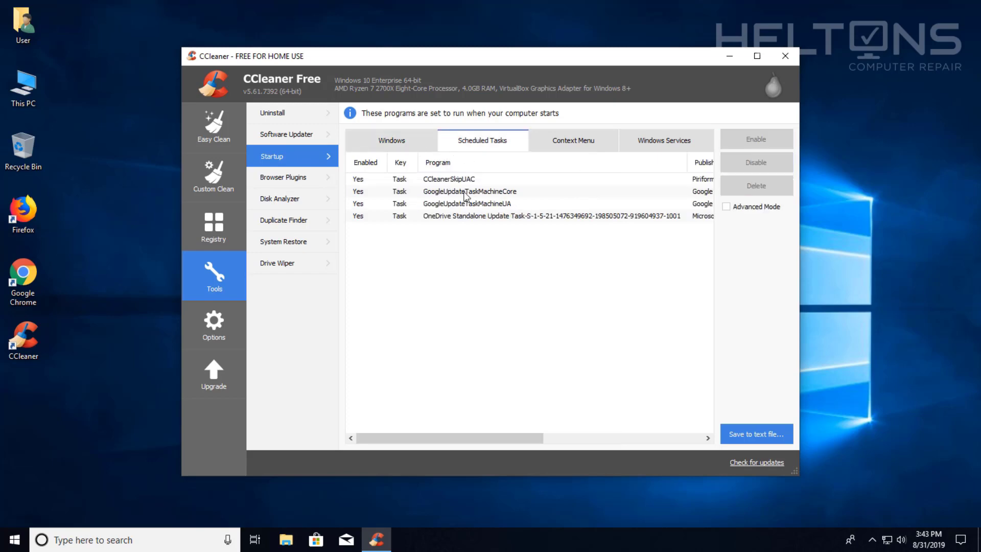
{"action": "left_click_drag", "start_coordinate": [459, 230], "coordinate": [433, 180]}
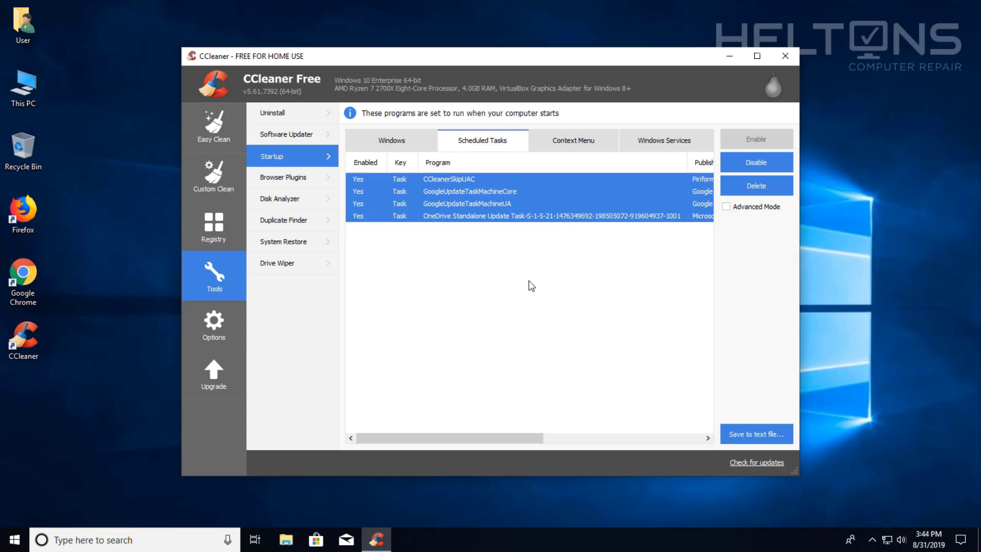
{"action": "left_click", "coordinate": [517, 258]}
{"action": "left_click", "coordinate": [475, 193]}
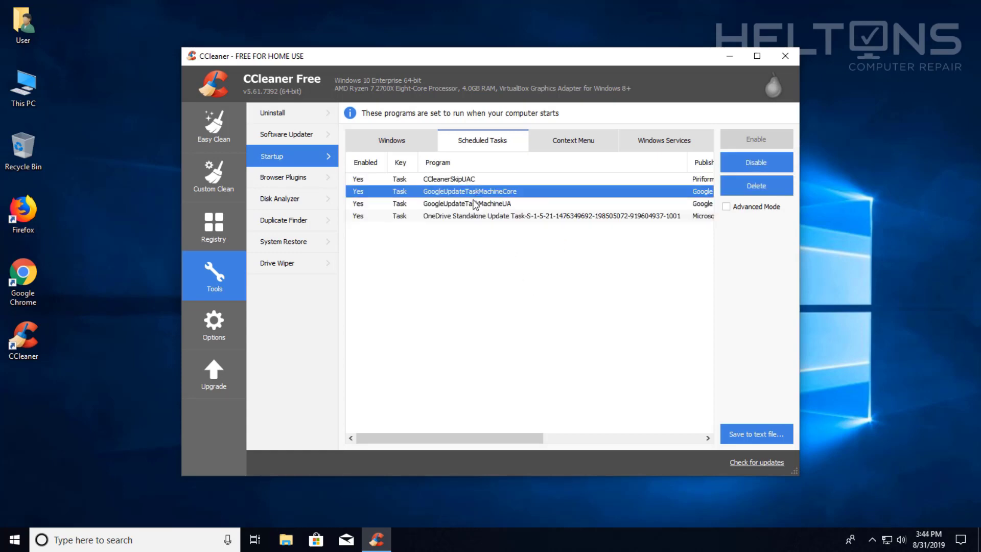
{"action": "left_click", "coordinate": [474, 204]}
{"action": "left_click", "coordinate": [472, 191]}
{"action": "left_click", "coordinate": [481, 214]}
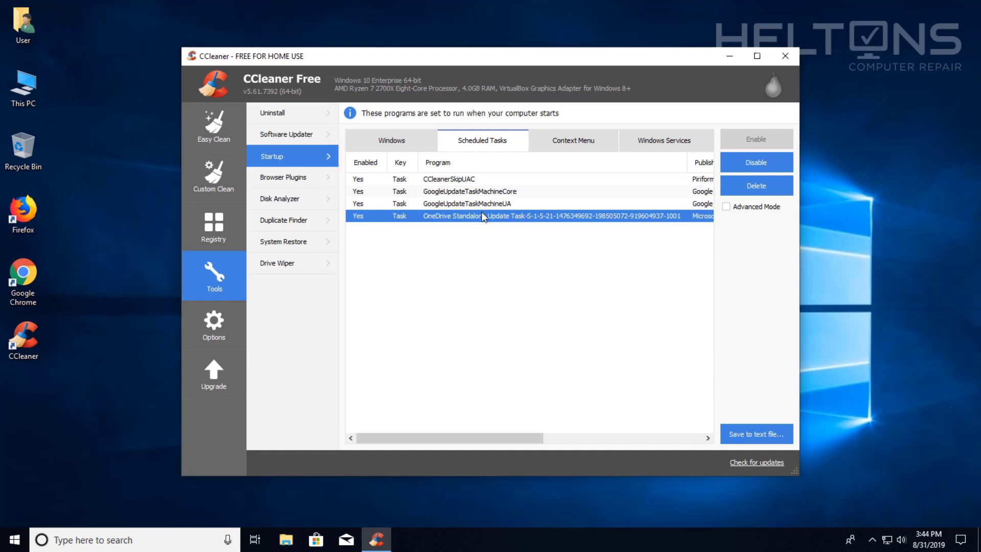
{"action": "left_click", "coordinate": [726, 166]}
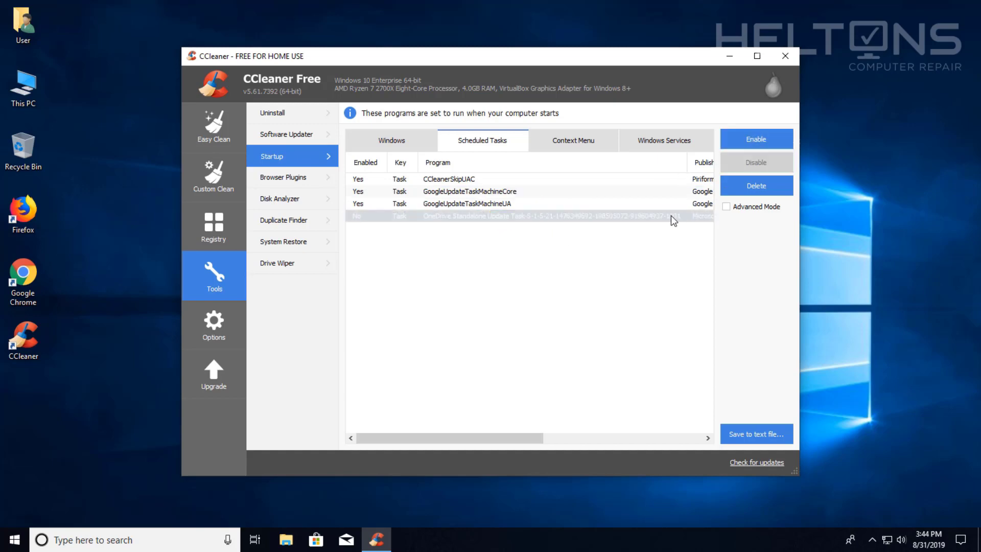
Disable the CCleanerSkipUAC task, then view the Context Menu and Windows Services lists
{"action": "left_click", "coordinate": [526, 180]}
{"action": "left_click", "coordinate": [751, 162]}
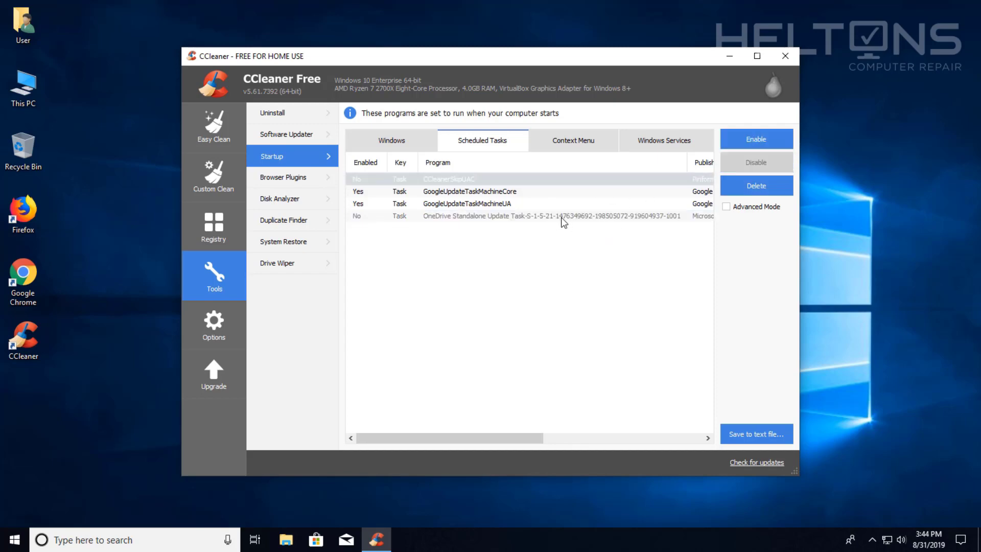
{"action": "left_click", "coordinate": [574, 148]}
{"action": "left_click", "coordinate": [652, 143]}
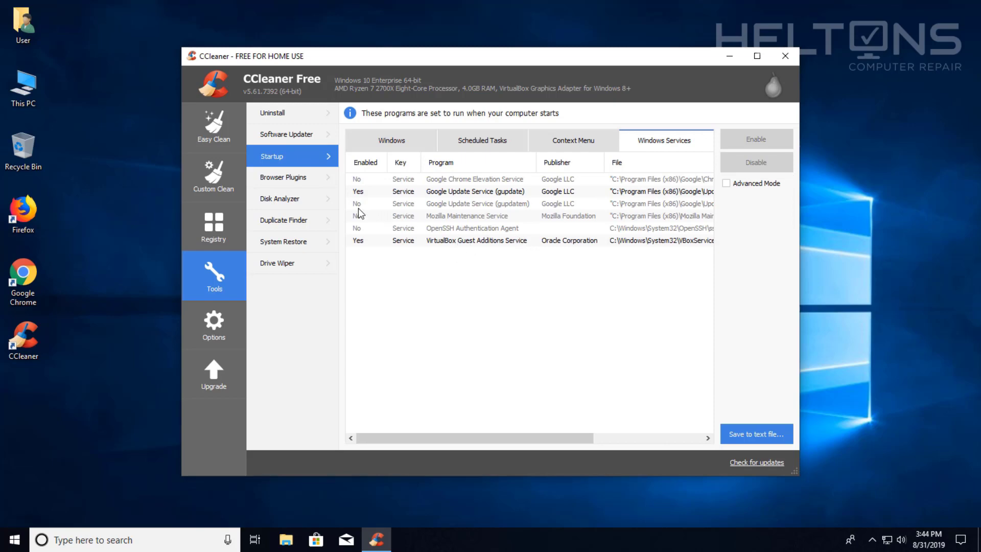
Review the Firefox and Chrome browser plugins and select the Avast SafePrice extension
{"action": "left_click", "coordinate": [302, 182]}
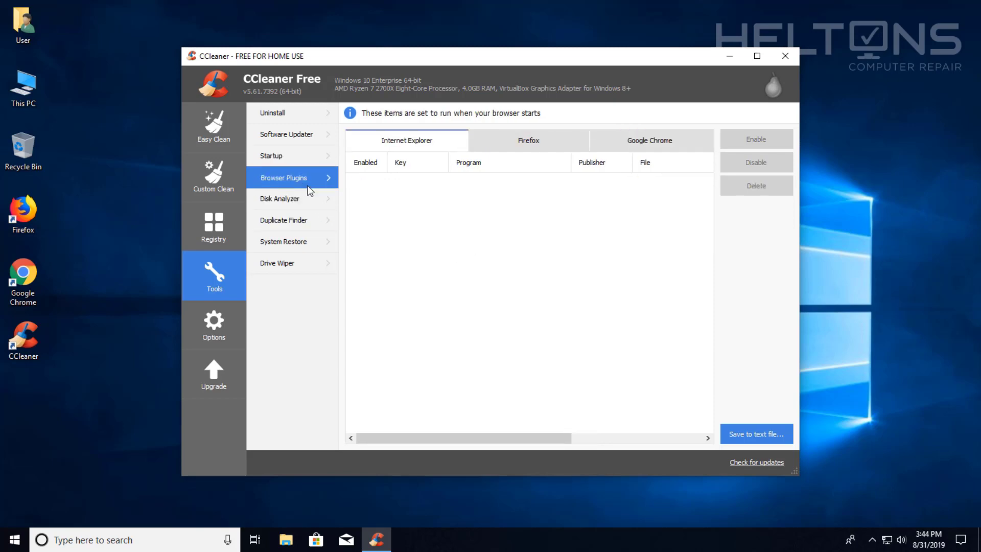
{"action": "left_click", "coordinate": [489, 146]}
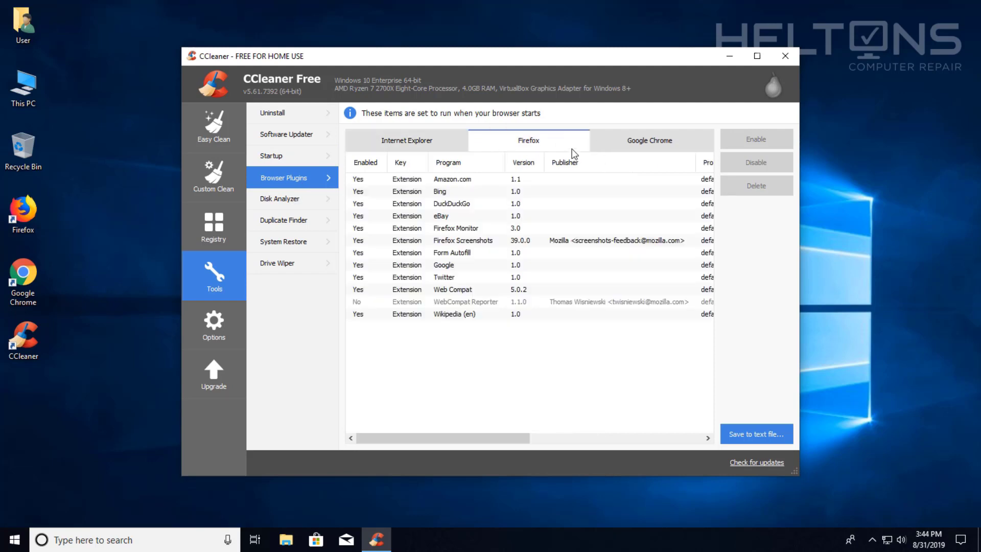
{"action": "left_click", "coordinate": [624, 138]}
{"action": "left_click", "coordinate": [440, 204]}
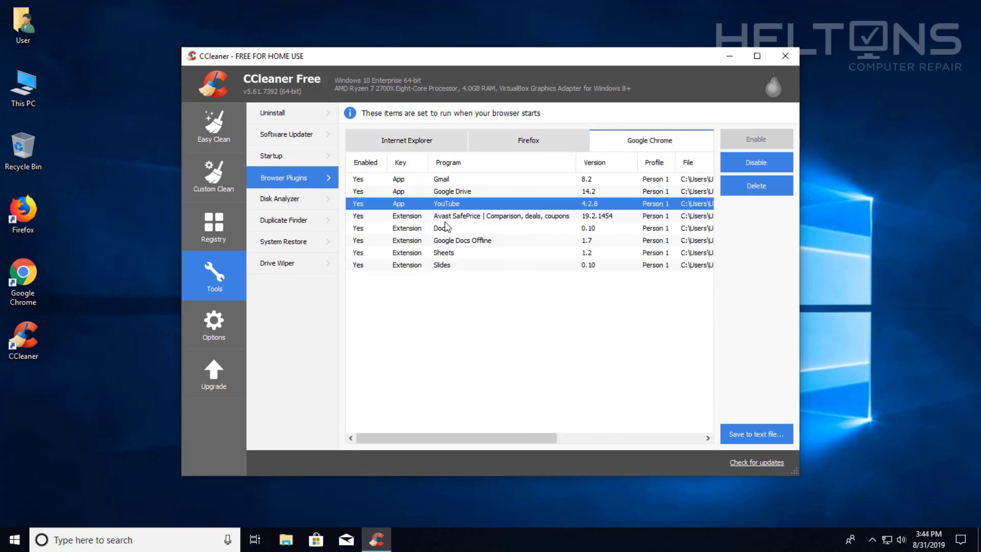
{"action": "left_click", "coordinate": [462, 217]}
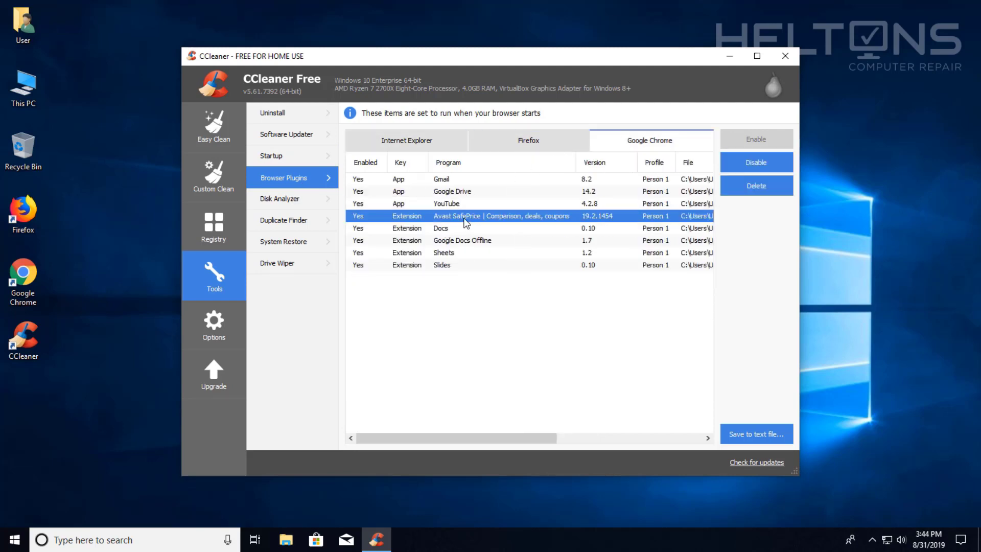
Try deleting and disabling Avast SafePrice, dismissing both protected-item errors, then show Disk Analyzer
{"action": "left_click", "coordinate": [741, 188]}
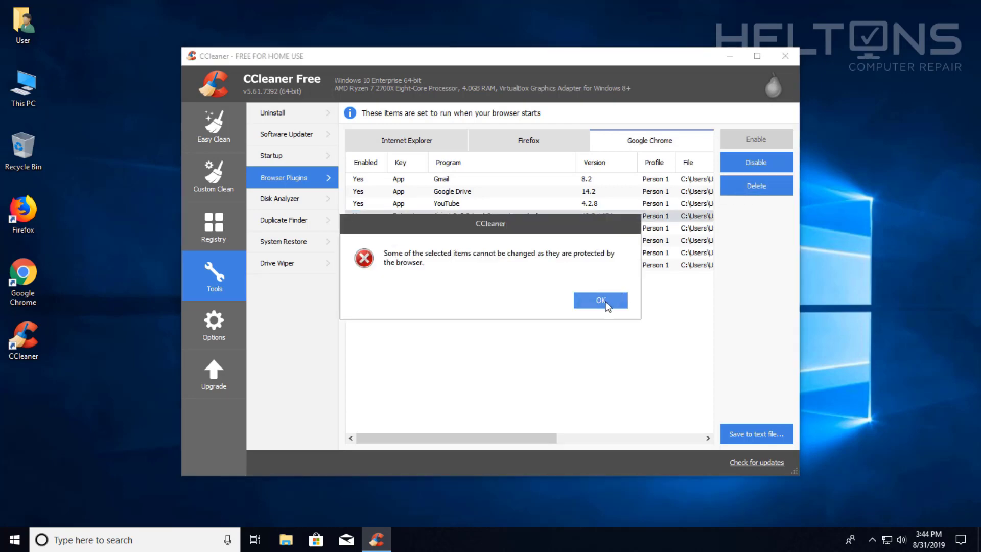
{"action": "left_click", "coordinate": [606, 305]}
{"action": "left_click", "coordinate": [742, 164]}
{"action": "left_click", "coordinate": [606, 300]}
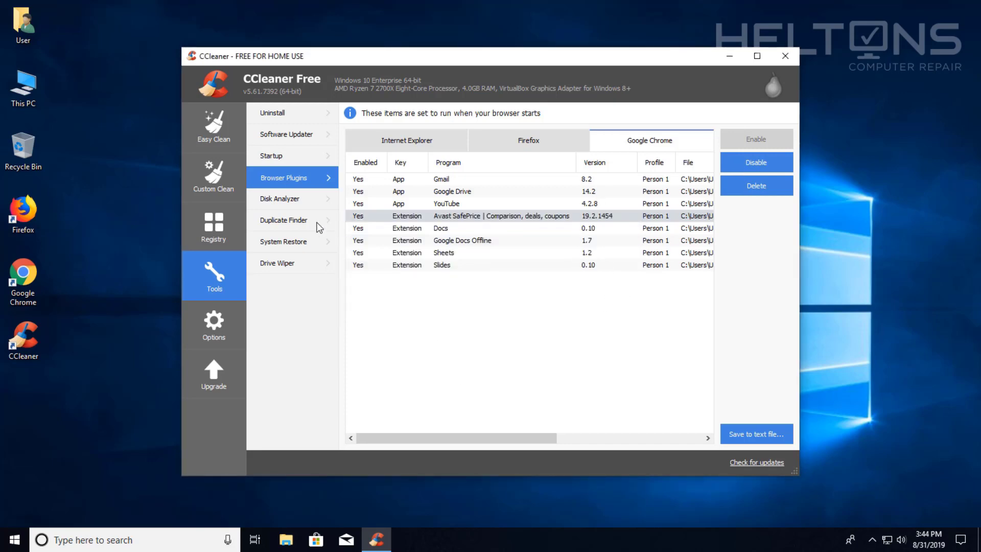
{"action": "left_click", "coordinate": [290, 204]}
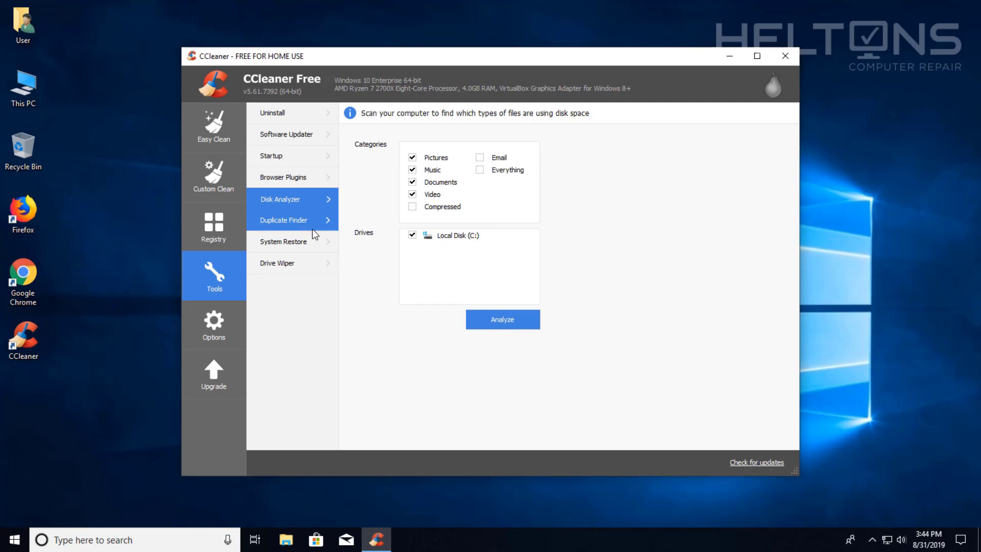
Browse the Duplicate Finder, System Restore and Drive Wiper tools
{"action": "left_click", "coordinate": [319, 223]}
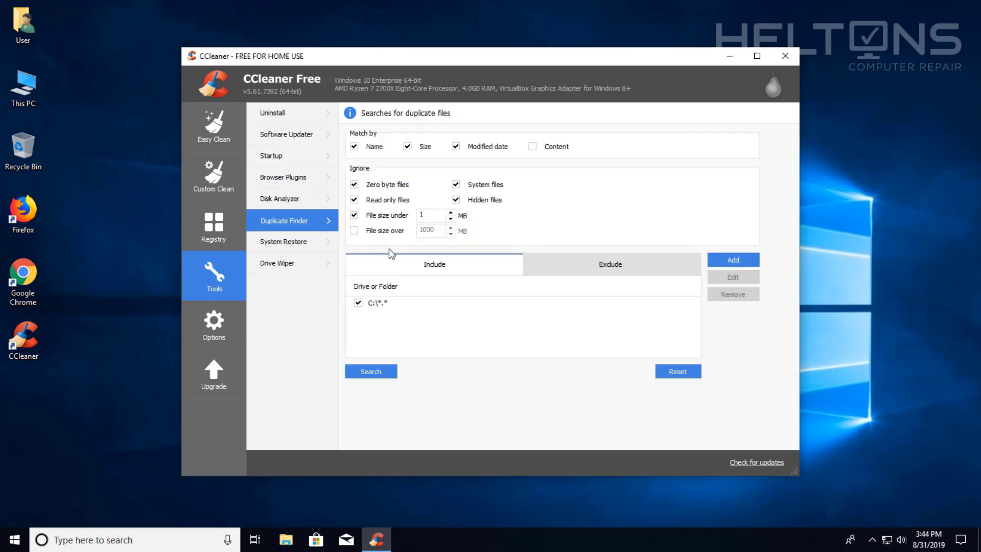
{"action": "left_click", "coordinate": [278, 245]}
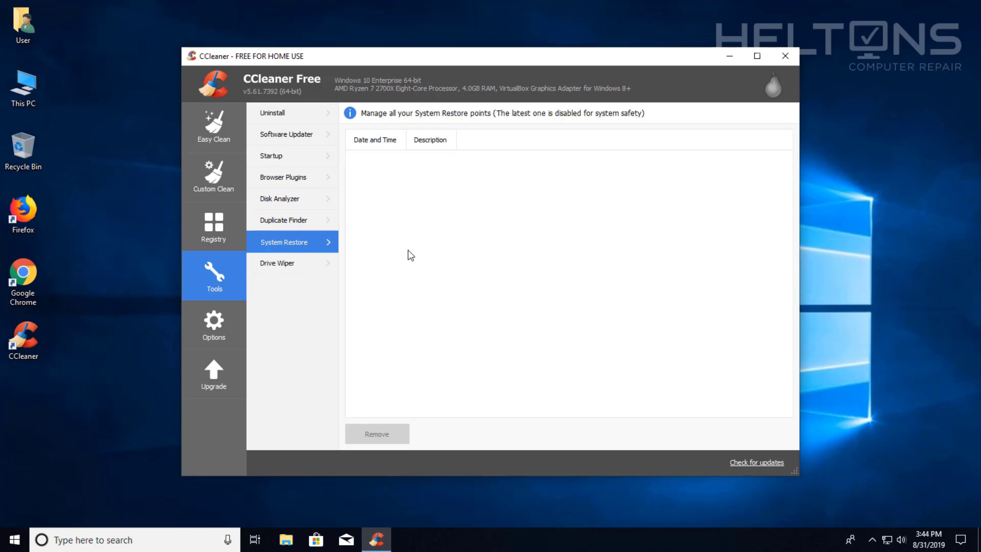
{"action": "left_click", "coordinate": [312, 261]}
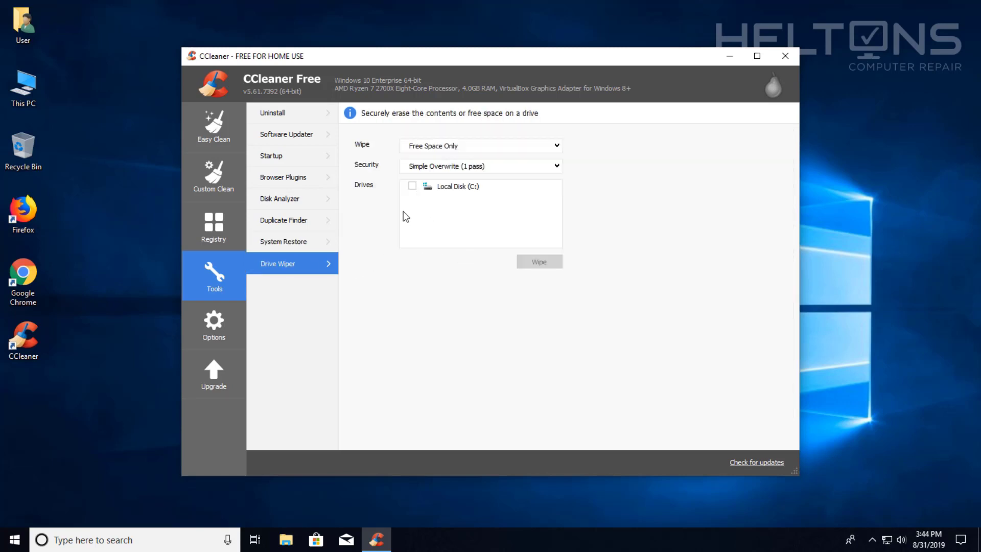
View the Options Settings and About pages and the Upgrade offer, then return to Easy Clean
{"action": "left_click", "coordinate": [220, 318]}
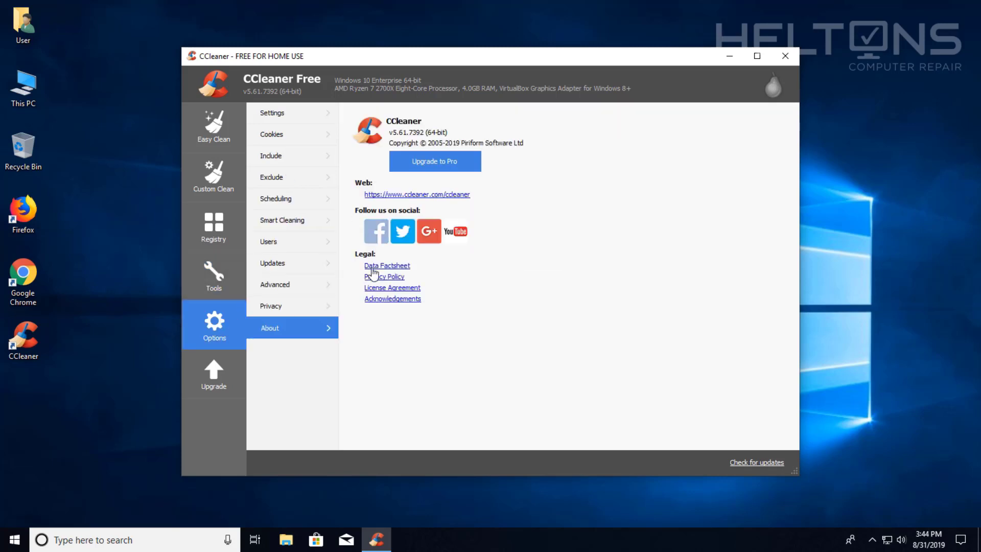
{"action": "left_click", "coordinate": [281, 112]}
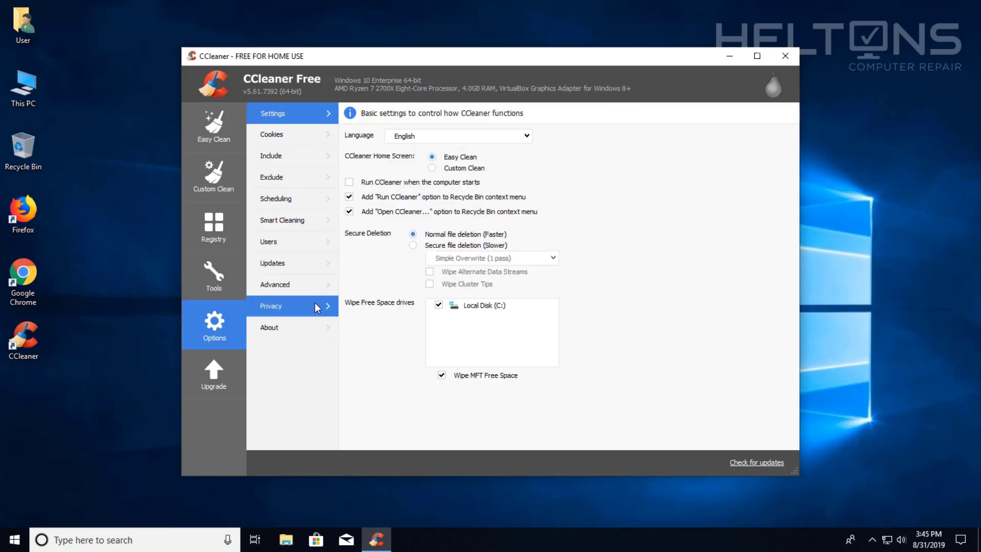
{"action": "left_click", "coordinate": [288, 329]}
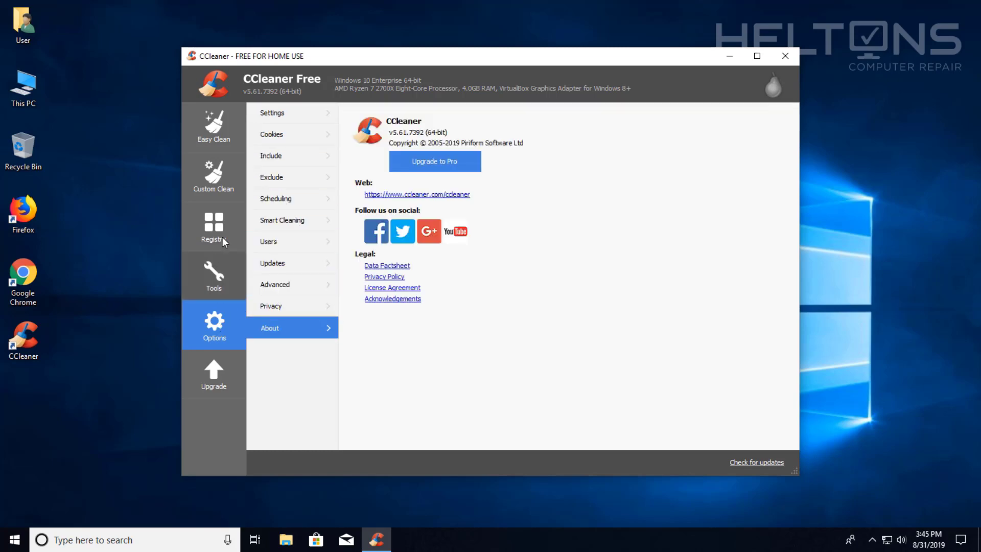
{"action": "left_click", "coordinate": [220, 365]}
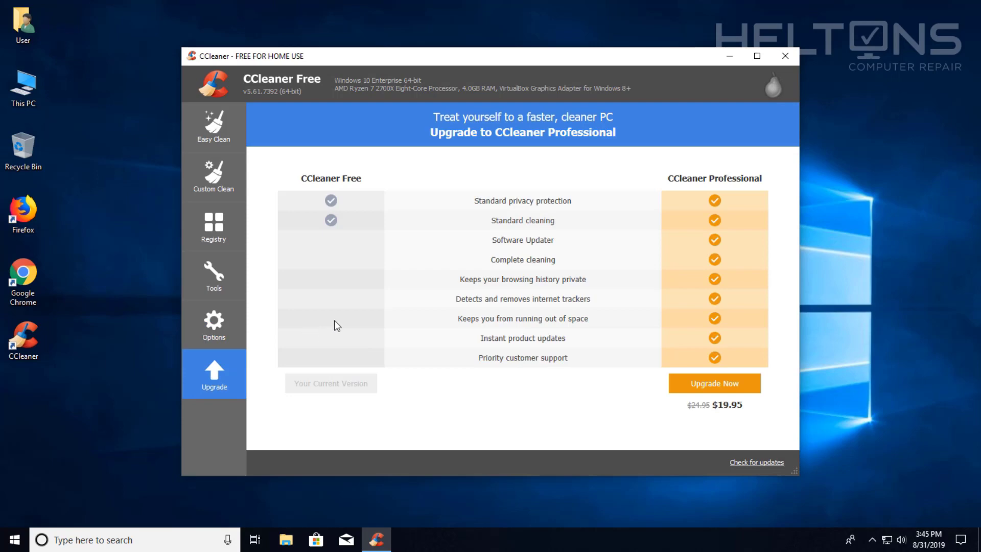
{"action": "left_click", "coordinate": [216, 132]}
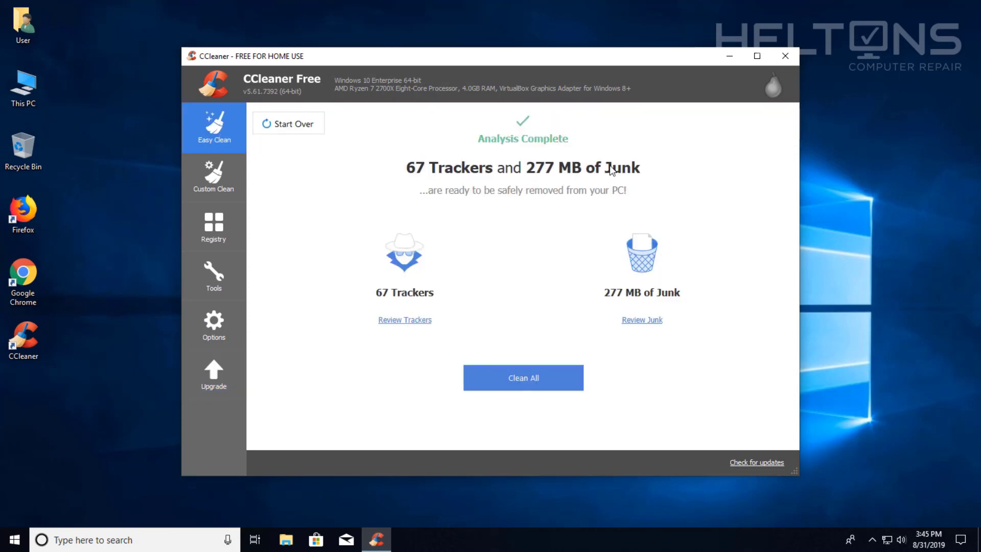
{"action": "left_click", "coordinate": [785, 56]}
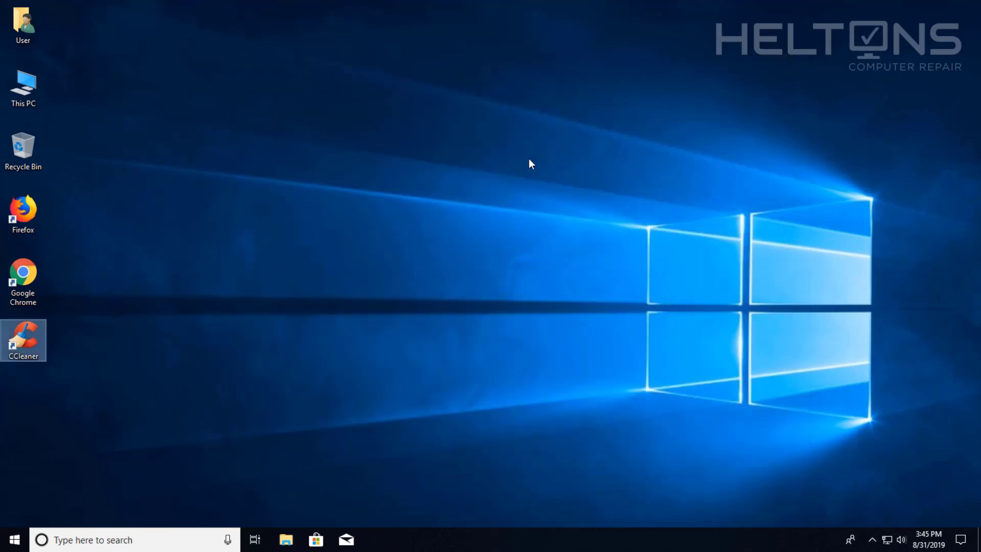